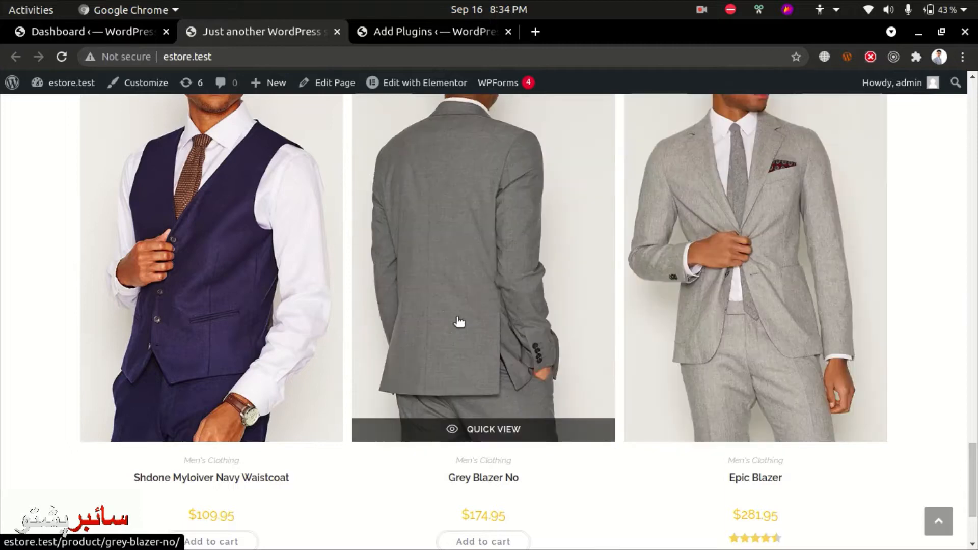
# Step: Look through the men's clothing products at the end of the store's front page
pyautogui.scroll(-1, 240, 263)
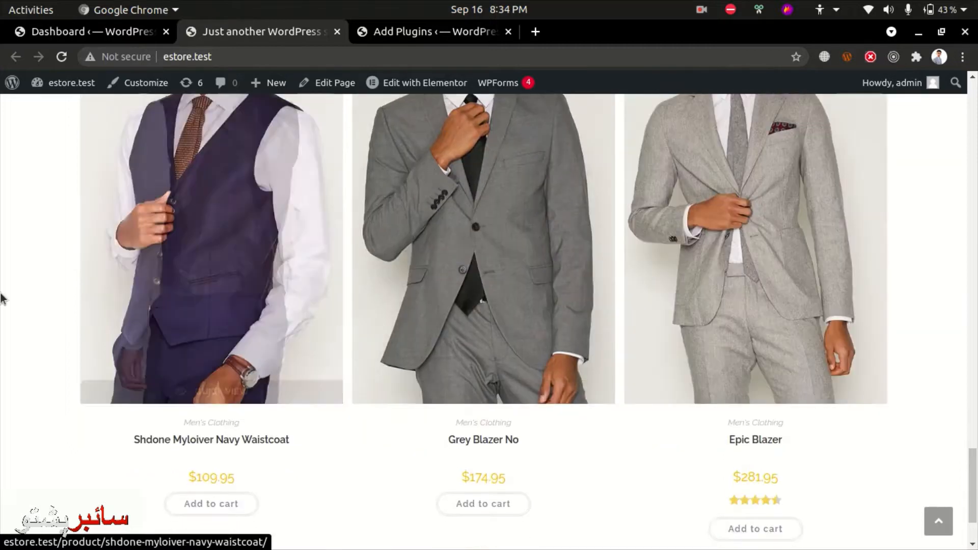
pyautogui.scroll(5, 13, 212)
pyautogui.scroll(-5, 13, 212)
pyautogui.scroll(-3, 13, 212)
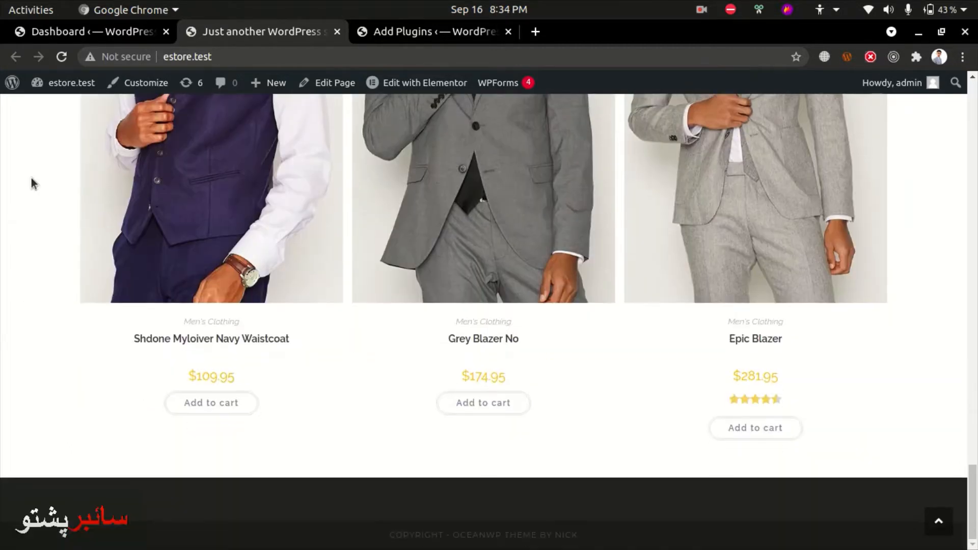
# Step: Open the site's installed plugins list and locate the WooCommerce plugin in it
pyautogui.click(71, 31)
pyautogui.scroll(-3, 41, 299)
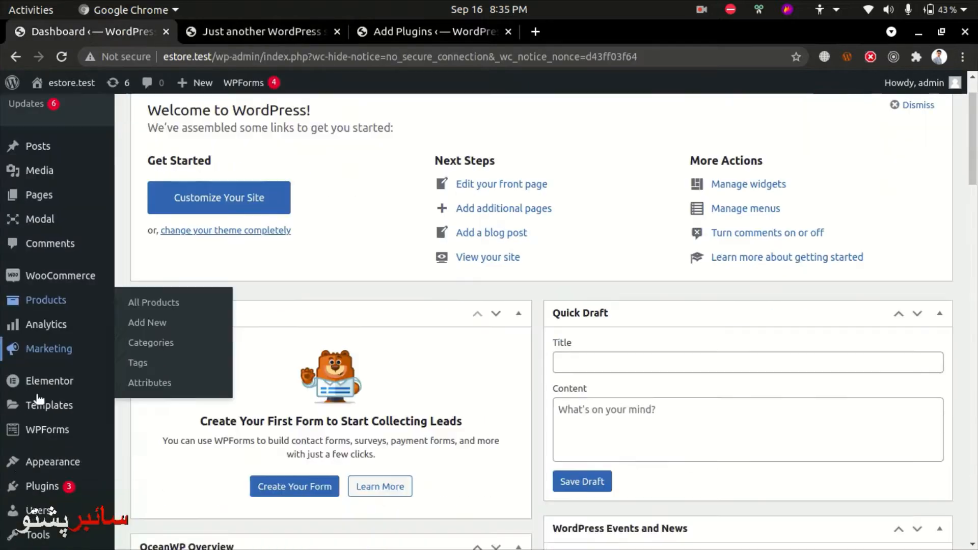
pyautogui.moveTo(51, 436)
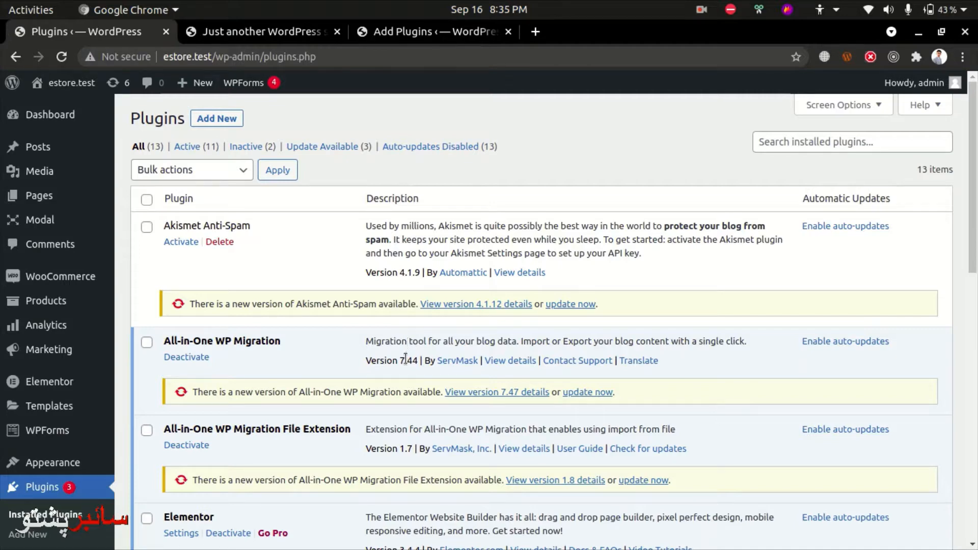
pyautogui.scroll(-10, 389, 360)
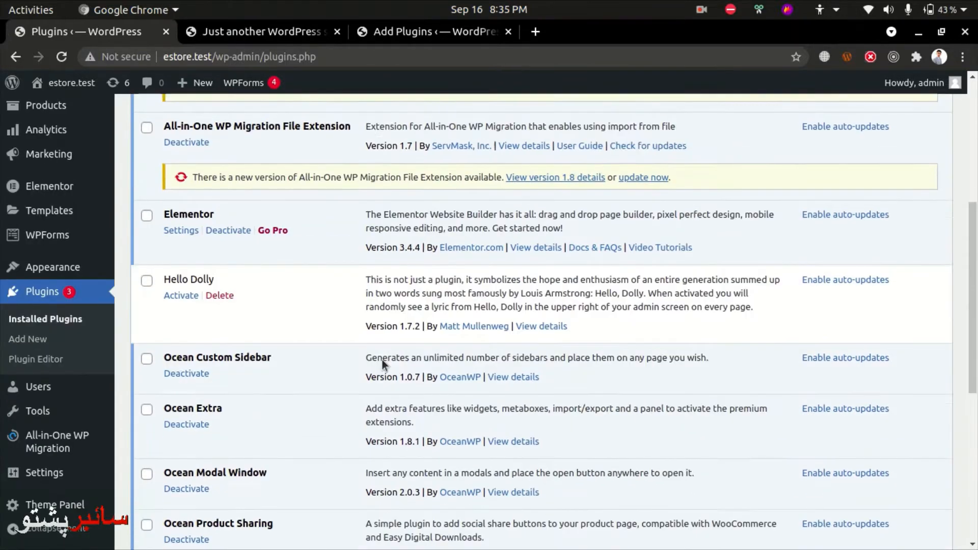
pyautogui.scroll(-4, 382, 360)
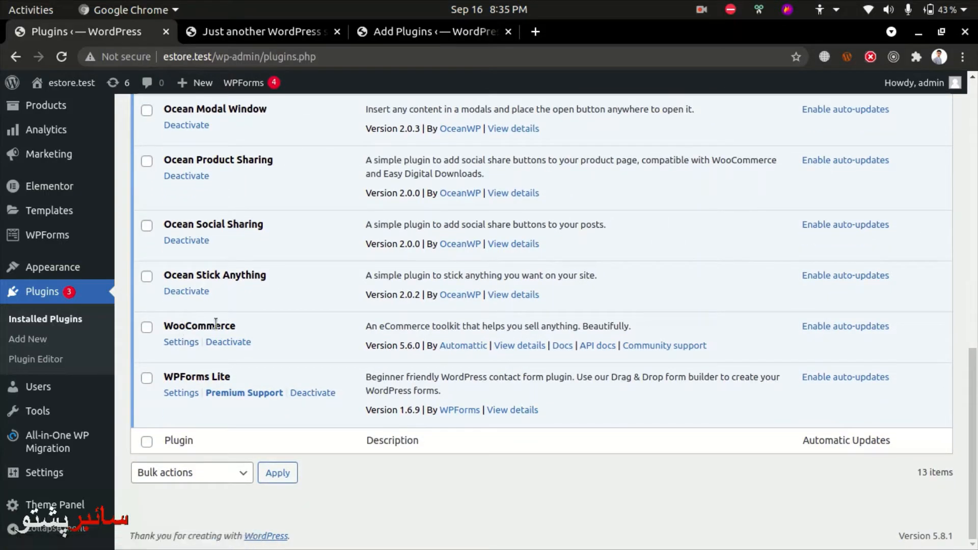
pyautogui.moveTo(248, 327); pyautogui.dragTo(185, 325)
# Step: Go to the plugin directory results for "woocommerce" and point out the WooCommerce plugin by Automattic
pyautogui.click(375, 25)
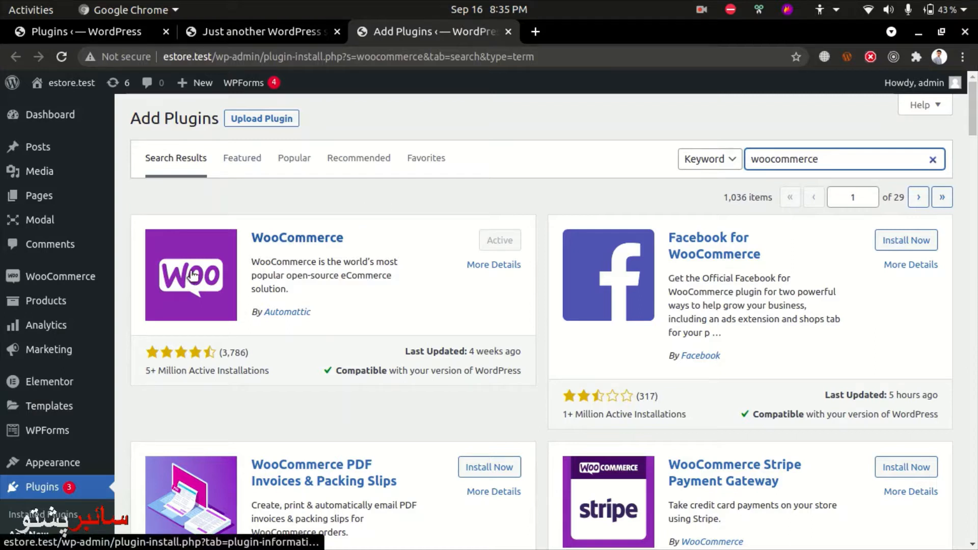
pyautogui.moveTo(190, 272); pyautogui.dragTo(184, 253)
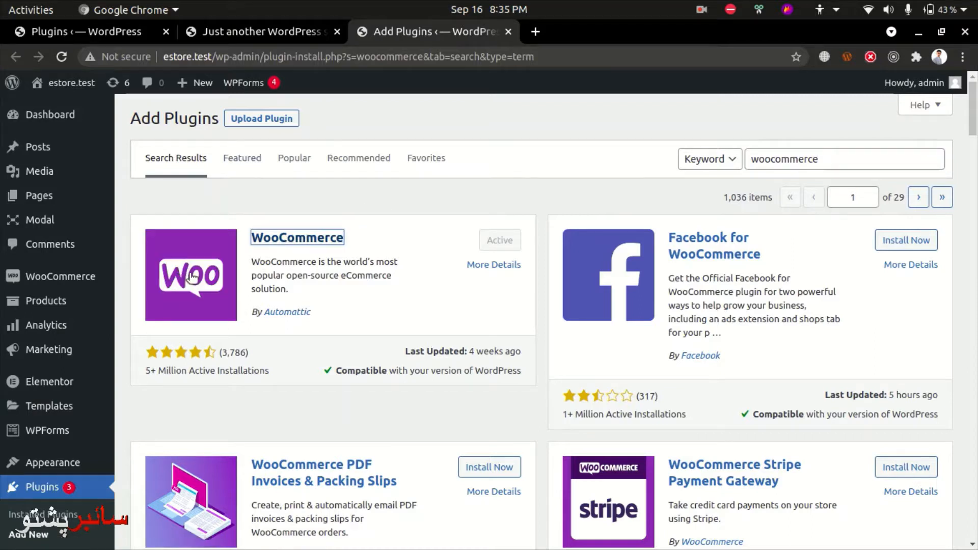
pyautogui.click(383, 230)
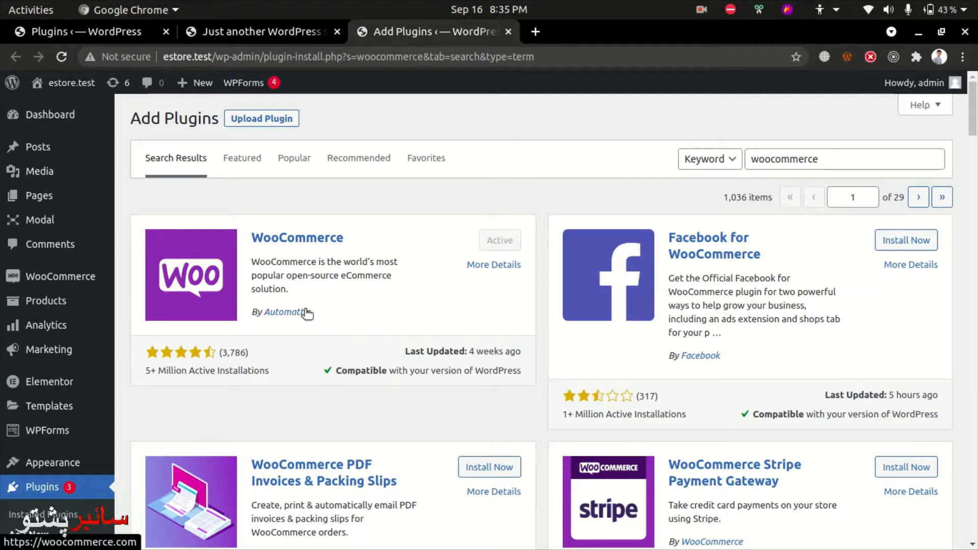
# Step: Examine the WooCommerce extension plugins offered in the search results, such as payment gateways, wishlists and product filters
pyautogui.scroll(-3, 275, 298)
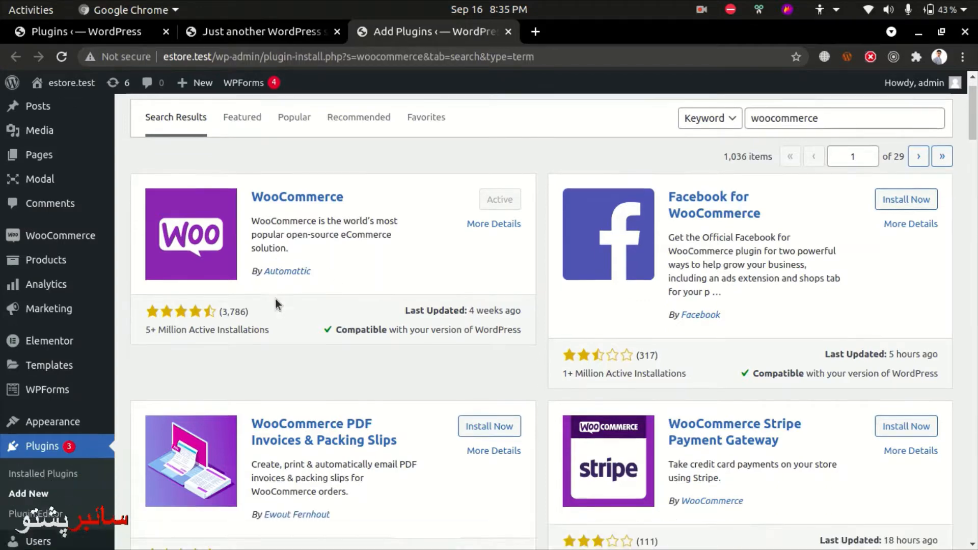
pyautogui.scroll(-4, 381, 246)
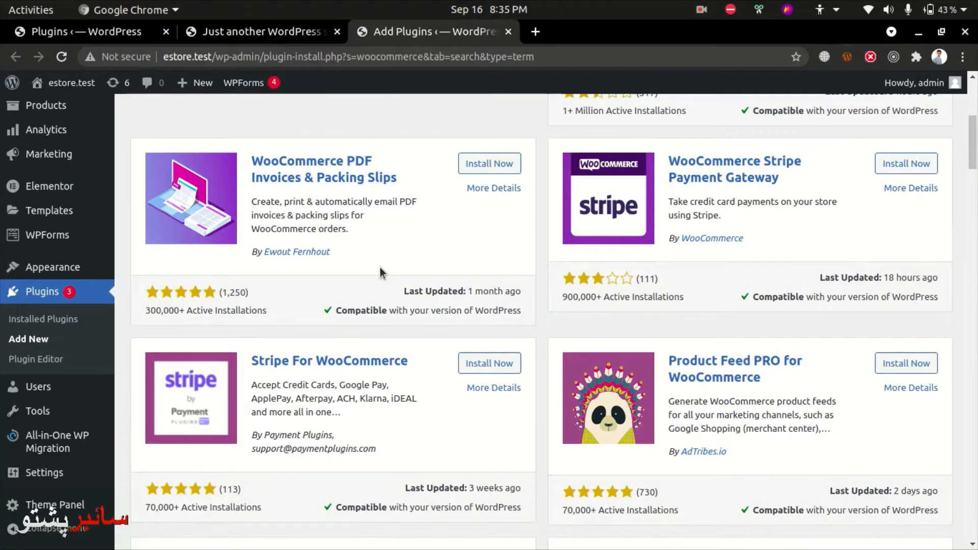
pyautogui.scroll(-4, 380, 266)
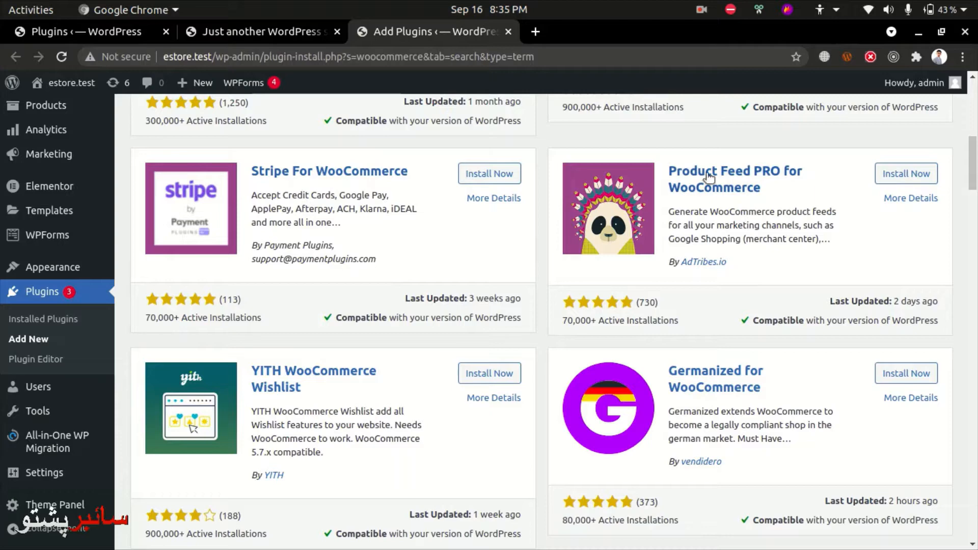
pyautogui.scroll(10, 571, 349)
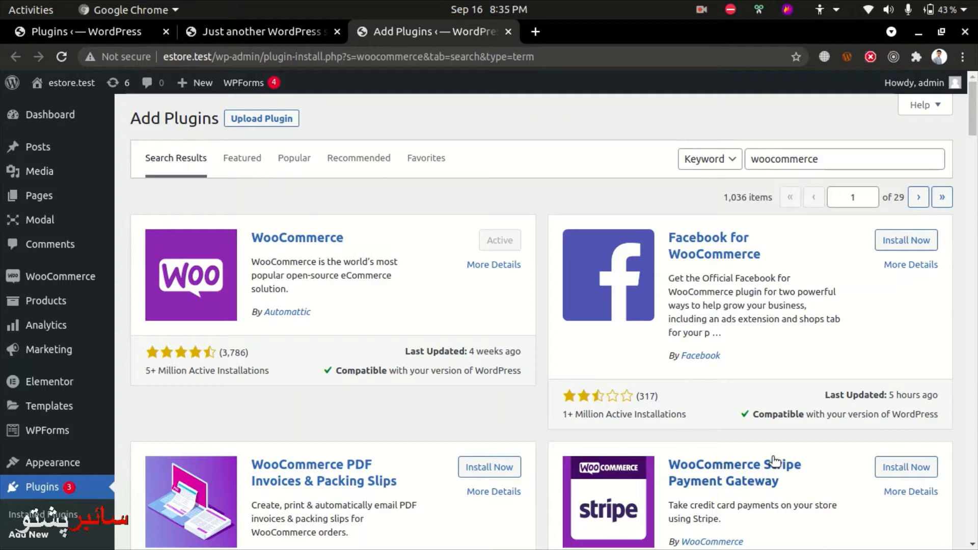
pyautogui.scroll(-5, 792, 474)
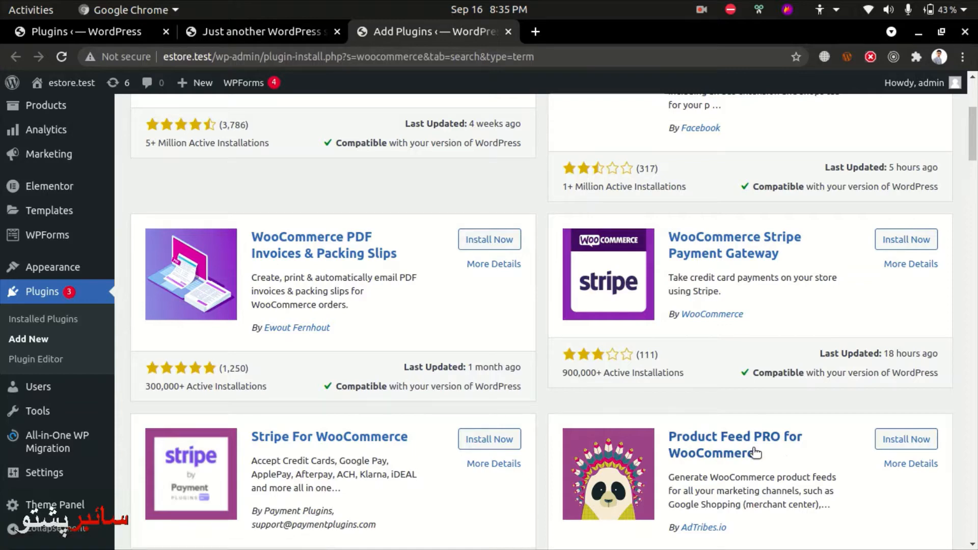
pyautogui.scroll(-5, 773, 444)
pyautogui.scroll(-3, 773, 444)
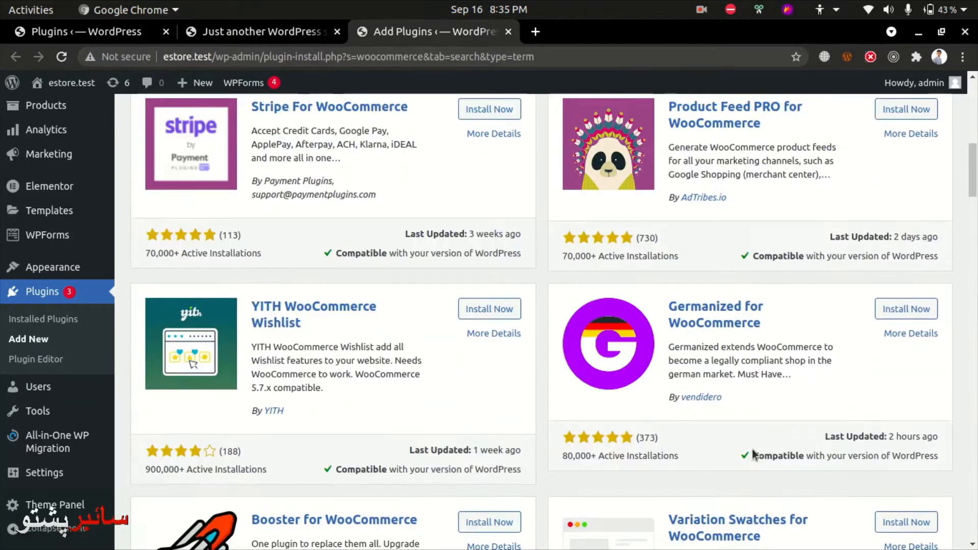
pyautogui.scroll(-2, 753, 452)
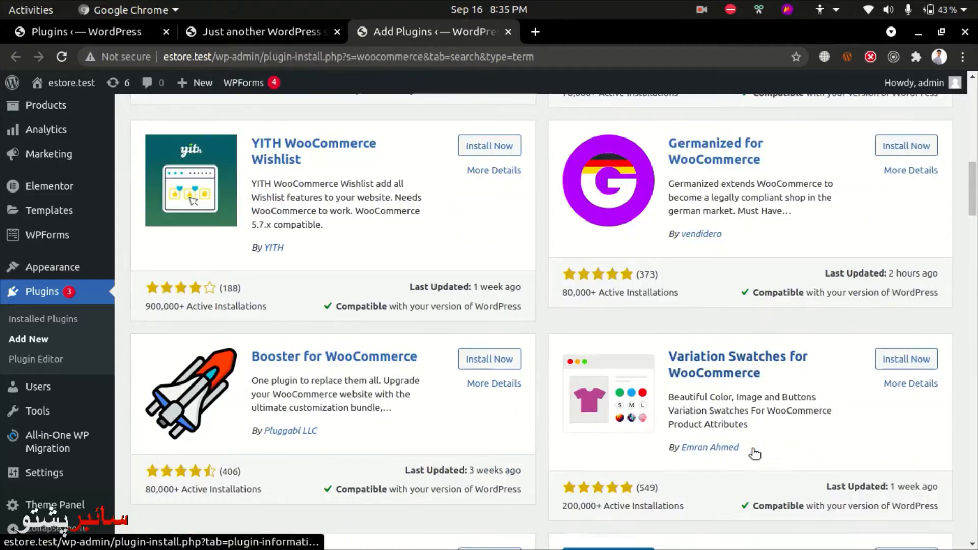
pyautogui.scroll(-2, 752, 448)
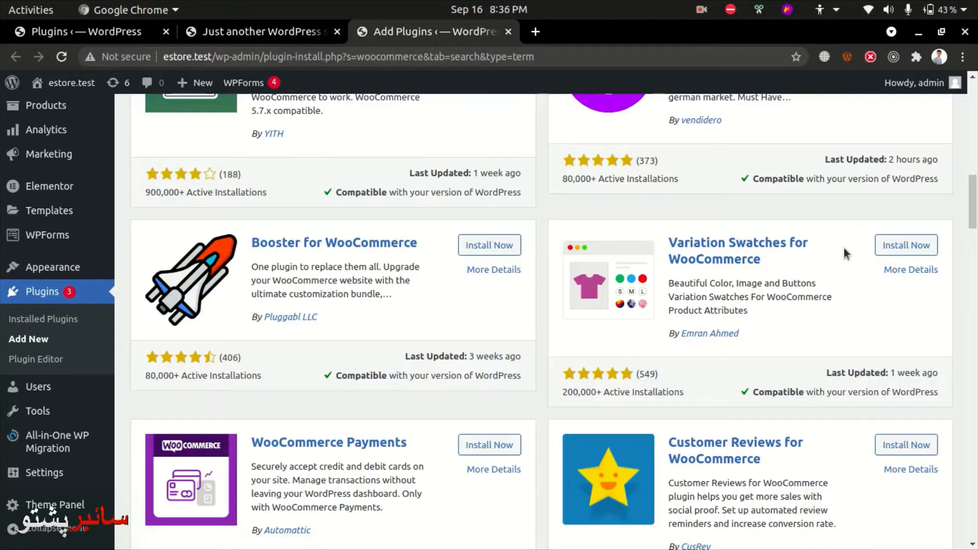
pyautogui.scroll(-12, 930, 214)
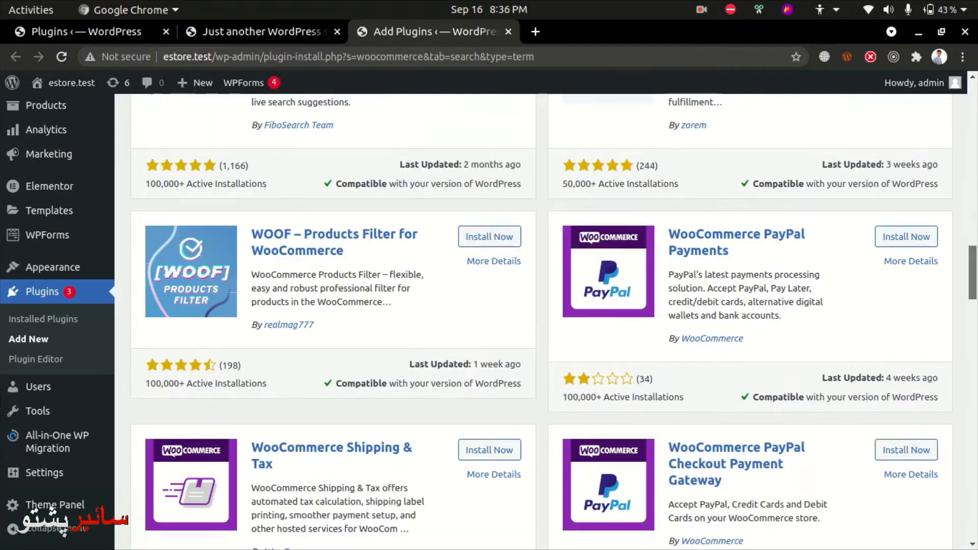
pyautogui.scroll(-11, 541, 321)
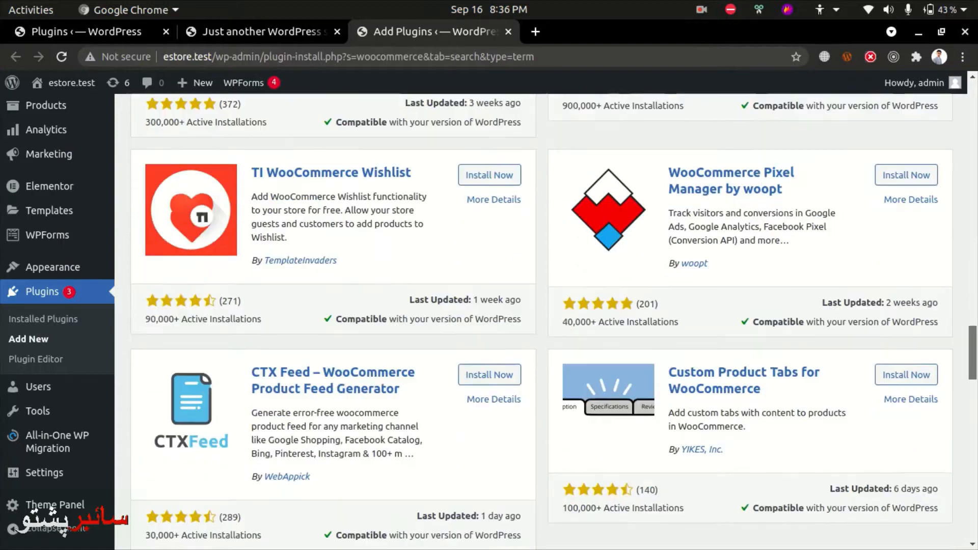
pyautogui.scroll(-8, 542, 321)
pyautogui.moveTo(972, 406); pyautogui.dragTo(970, 92)
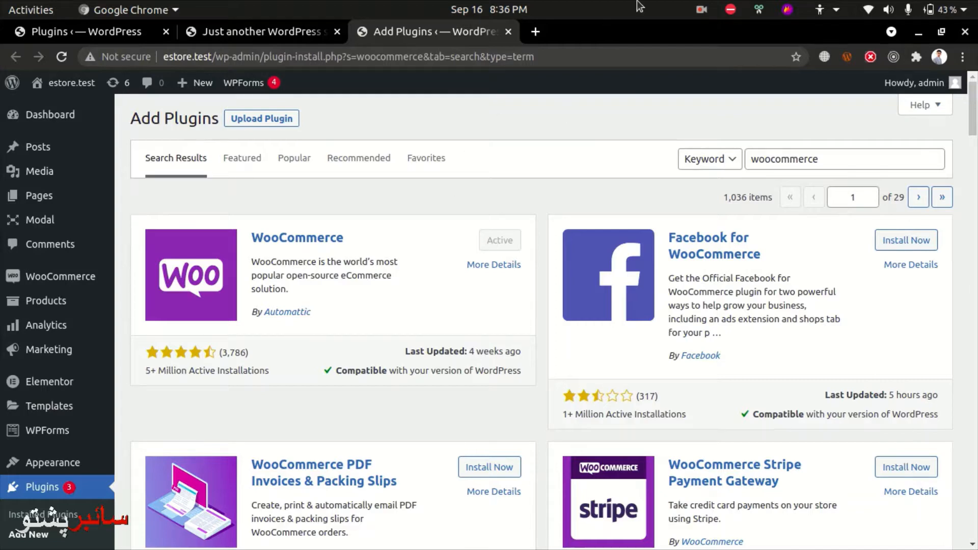
pyautogui.click(698, 6)
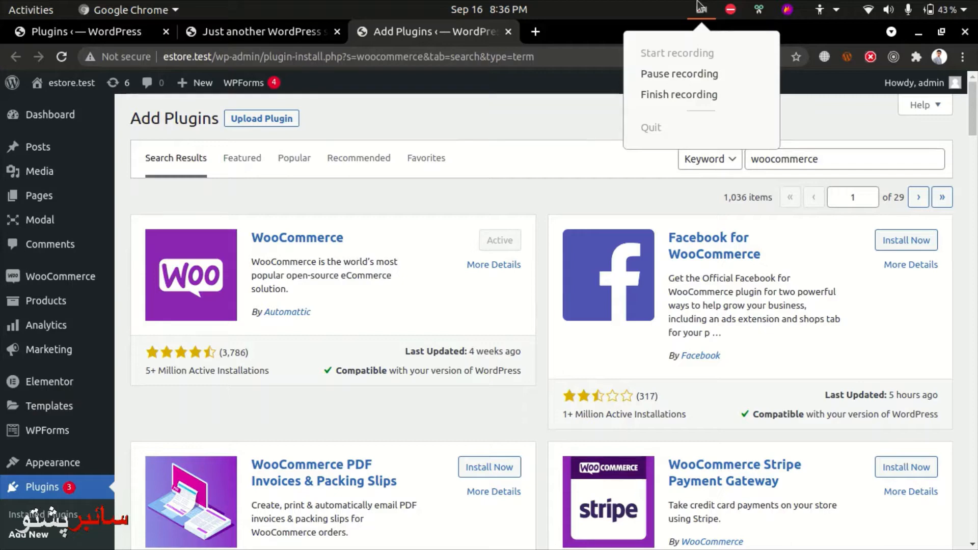
pyautogui.press('Escape')
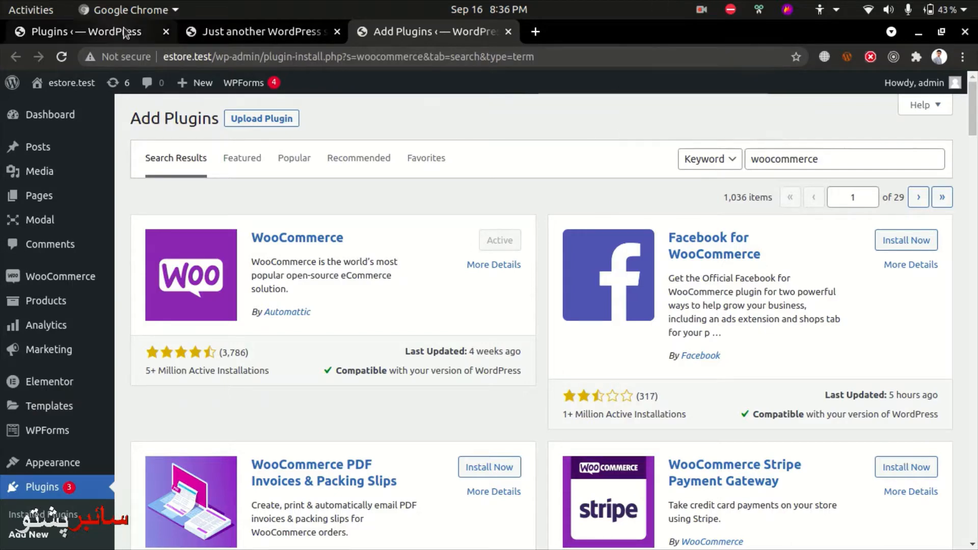
# Step: Close the Add Plugins page and return to the installed plugins list
pyautogui.moveTo(102, 150)
pyautogui.hotkey('ctrl', 'w')
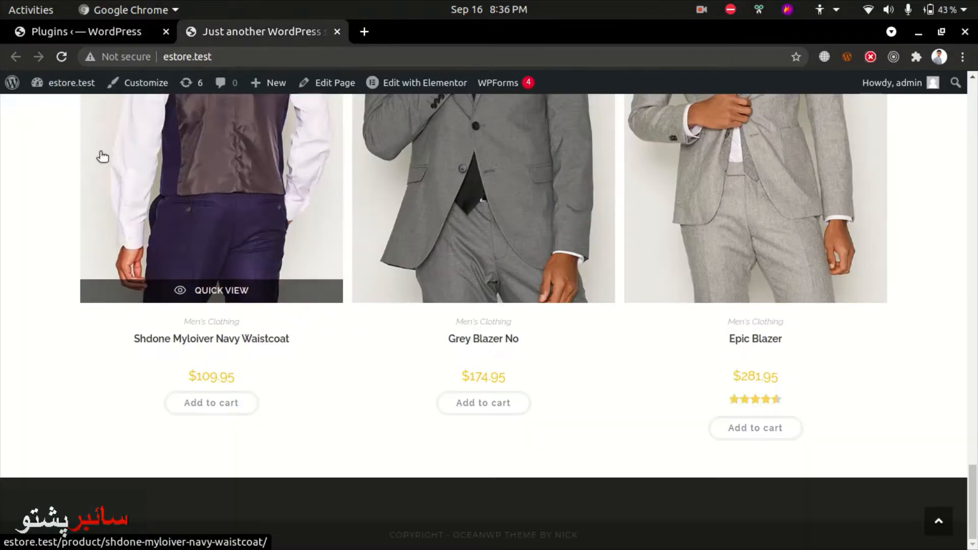
pyautogui.hotkey('ctrl', 'pageup')
# Step: Review the store-related sections of the admin menu and open the WooCommerce Home page
pyautogui.moveTo(50, 452)
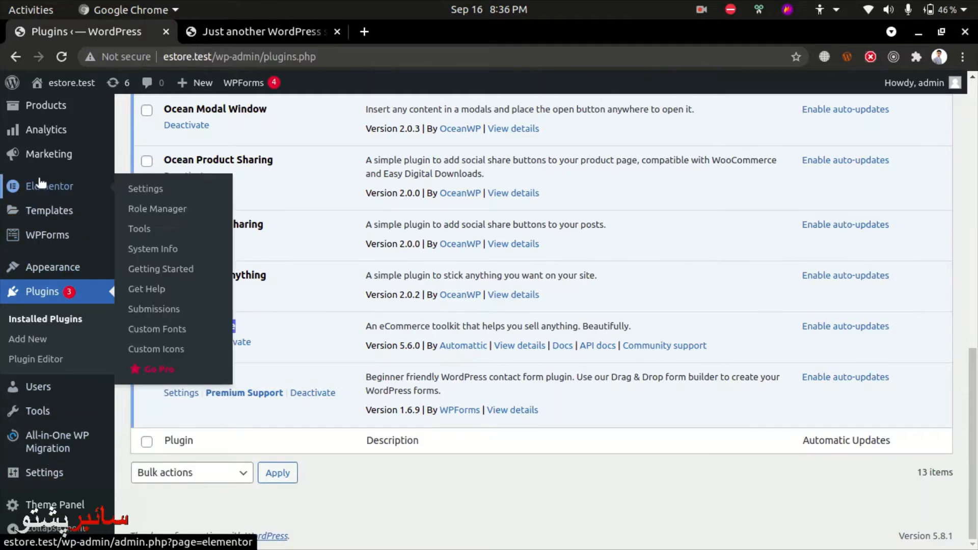
pyautogui.scroll(2, 36, 193)
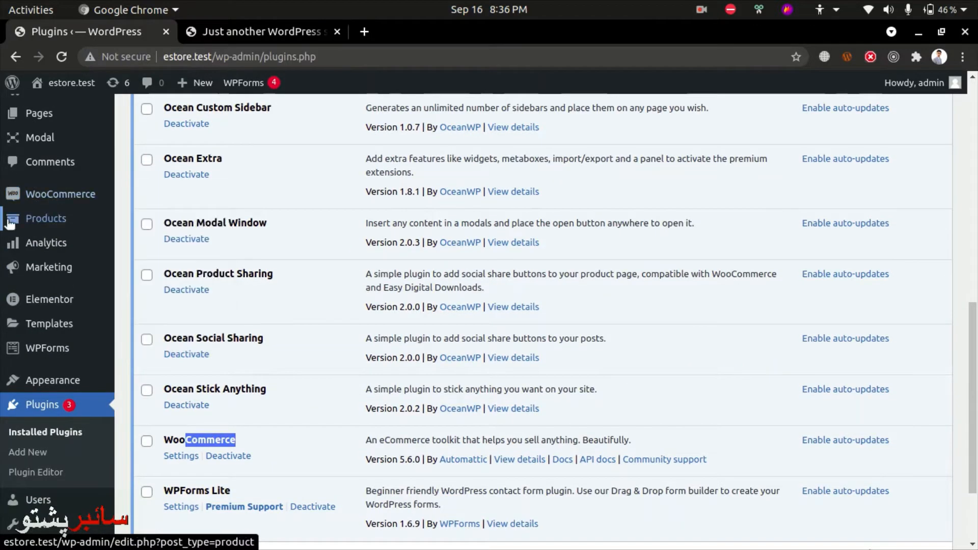
pyautogui.moveTo(23, 247)
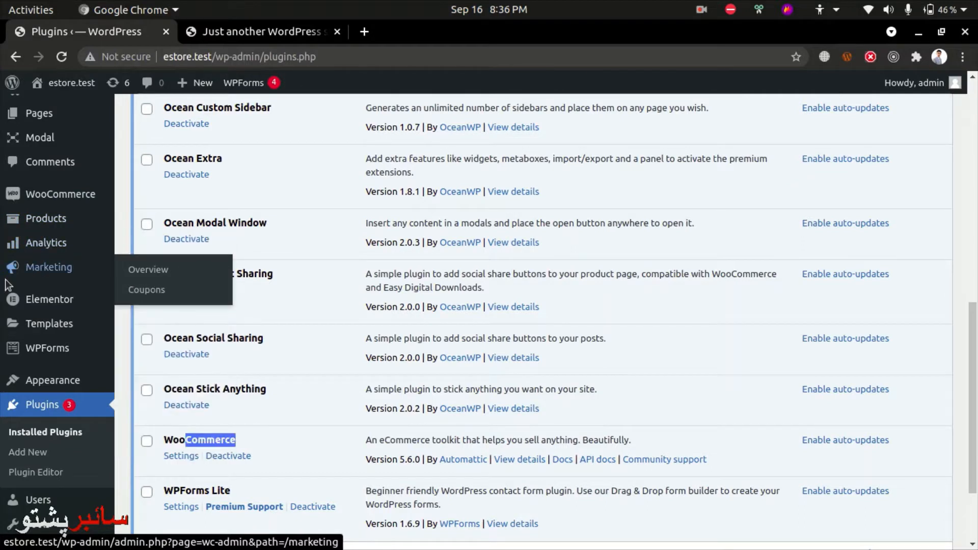
pyautogui.moveTo(70, 274)
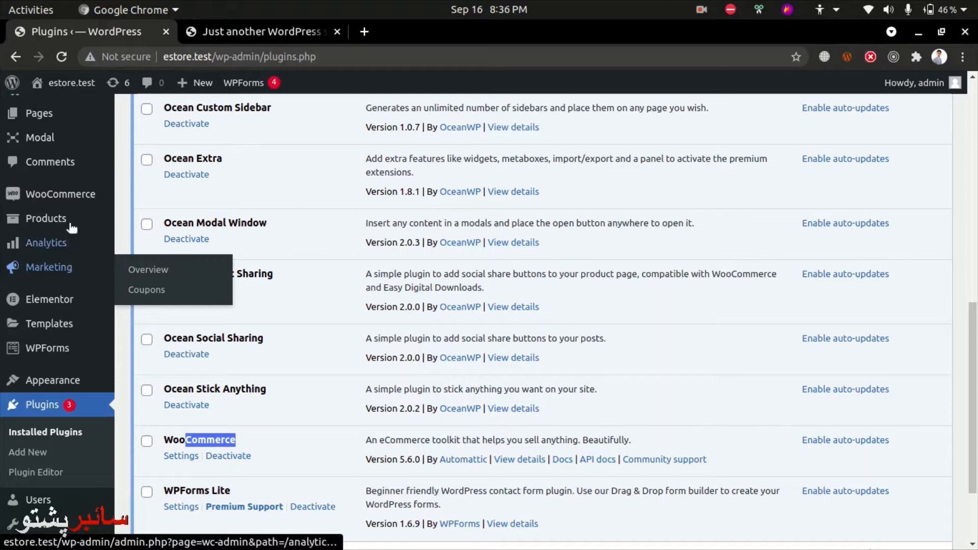
pyautogui.moveTo(42, 196)
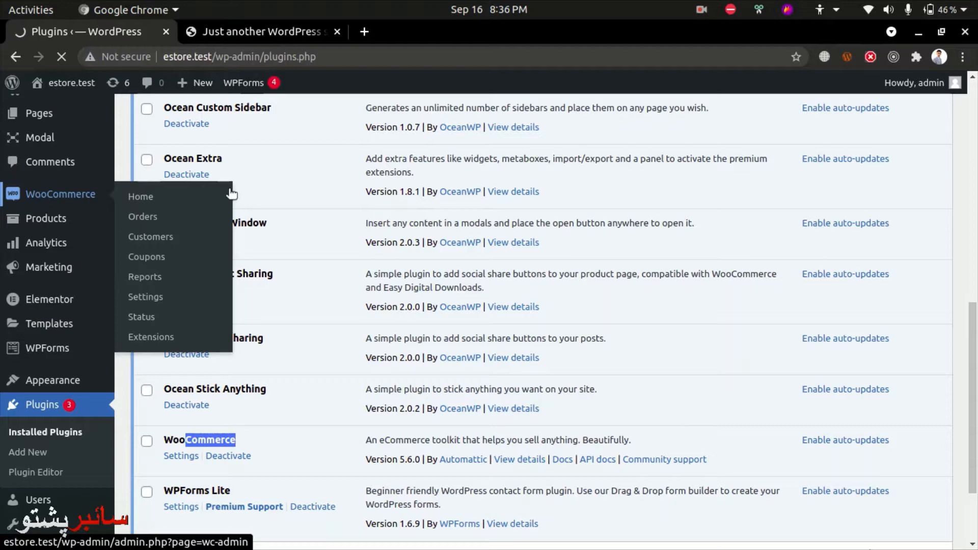
pyautogui.scroll(1, 328, 249)
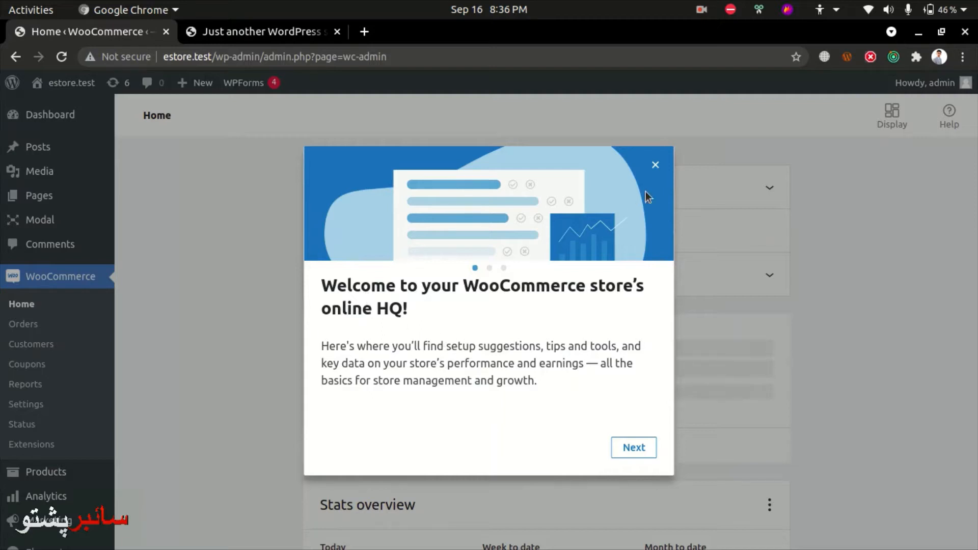
# Step: Go through all pages of the WooCommerce welcome tour and close it
pyautogui.click(641, 451)
pyautogui.click(640, 451)
pyautogui.click(640, 451)
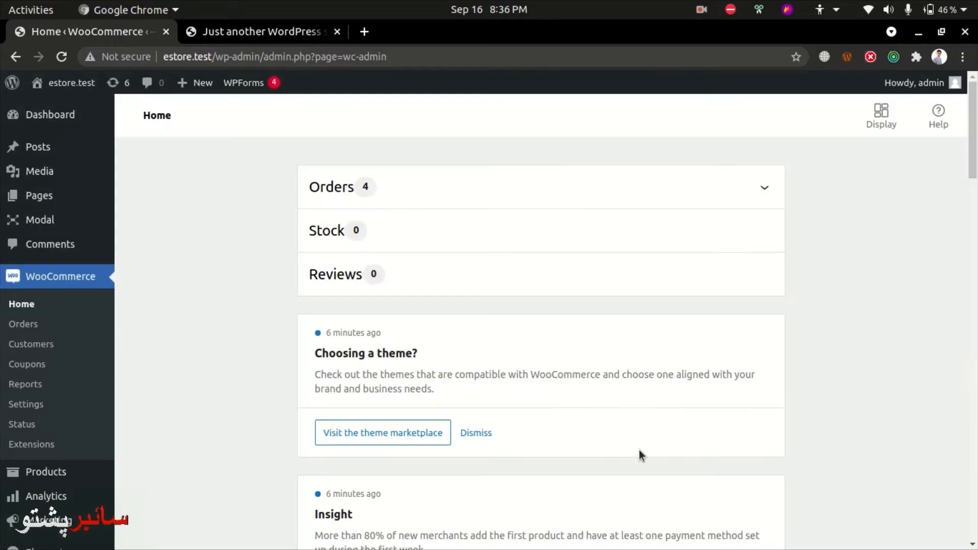
# Step: Expand and collapse the Orders section, and look through the notices on the WooCommerce Home page
pyautogui.click(635, 188)
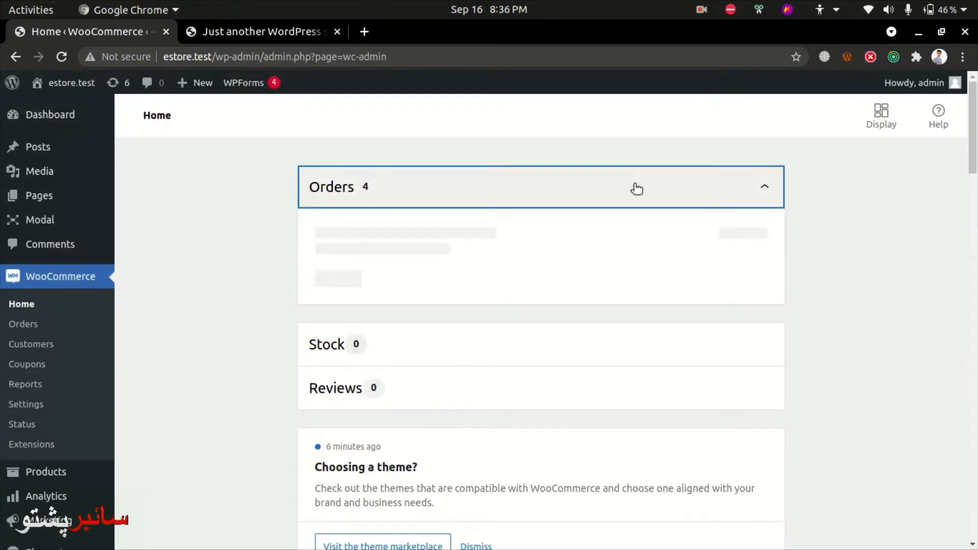
pyautogui.click(765, 188)
pyautogui.scroll(-4, 697, 328)
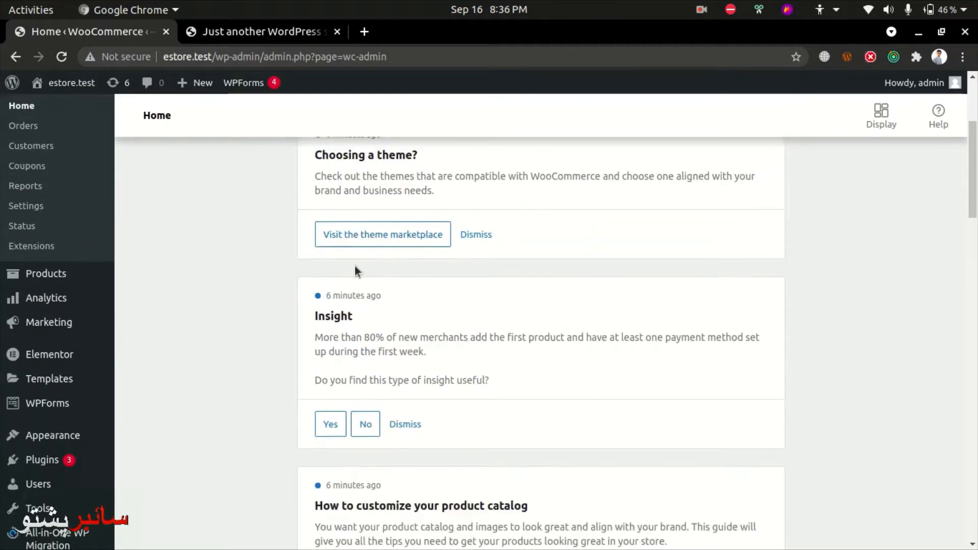
pyautogui.scroll(6, 280, 341)
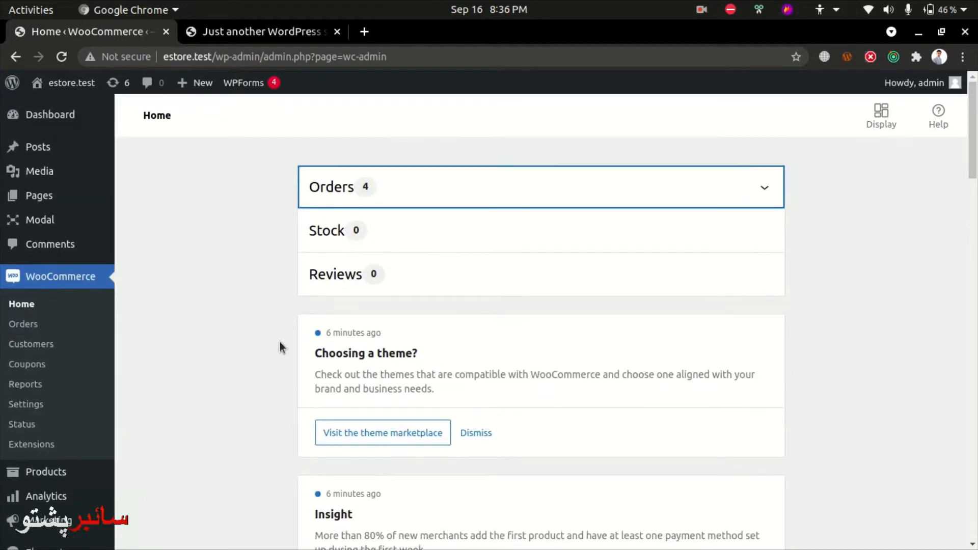
pyautogui.scroll(-8, 755, 407)
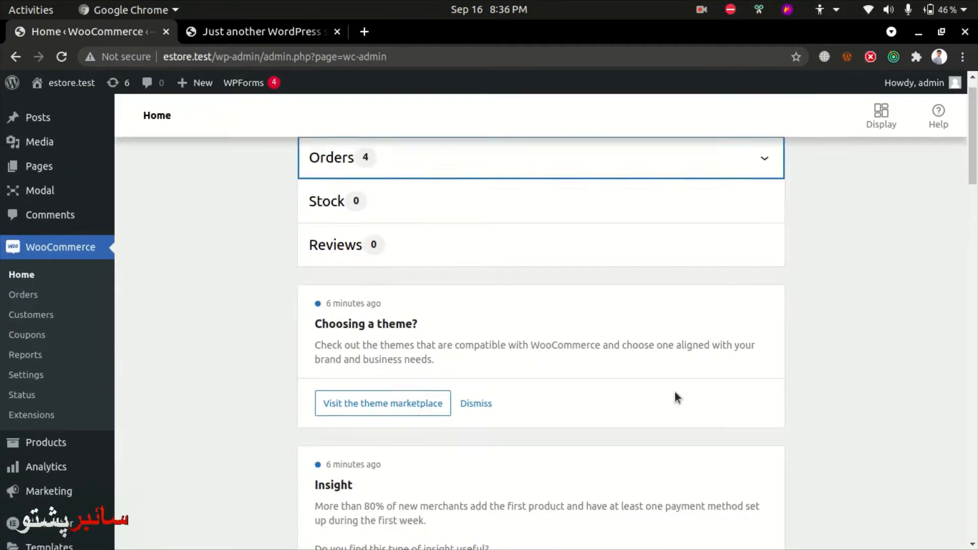
pyautogui.scroll(-15, 601, 421)
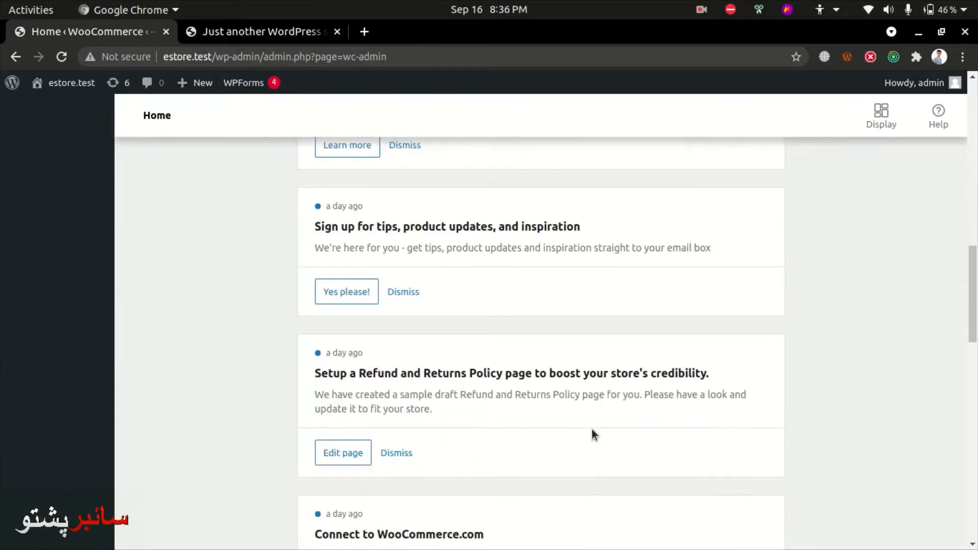
# Step: Look through the remaining notices, the stats overview and the store management section of the WooCommerce Home page
pyautogui.scroll(-5, 541, 346)
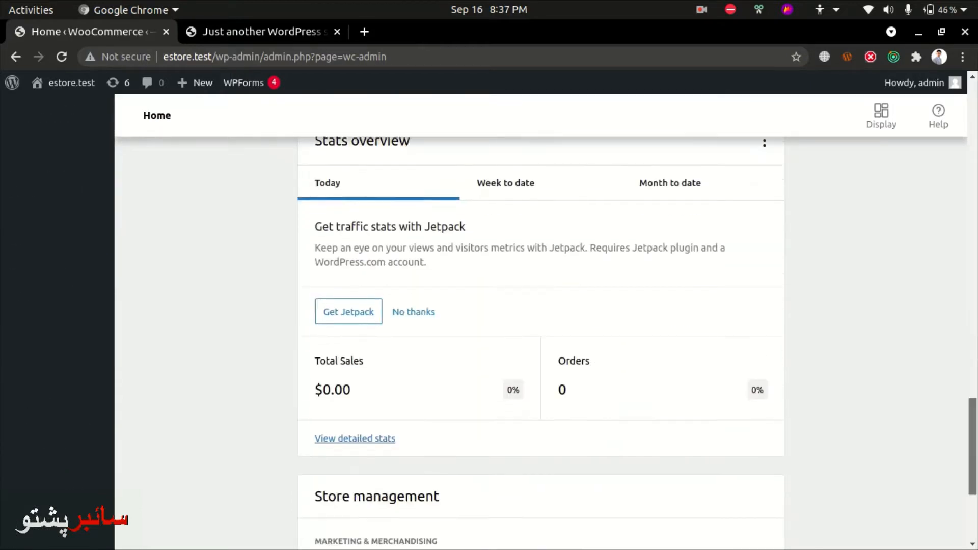
pyautogui.moveTo(973, 491); pyautogui.dragTo(973, 127)
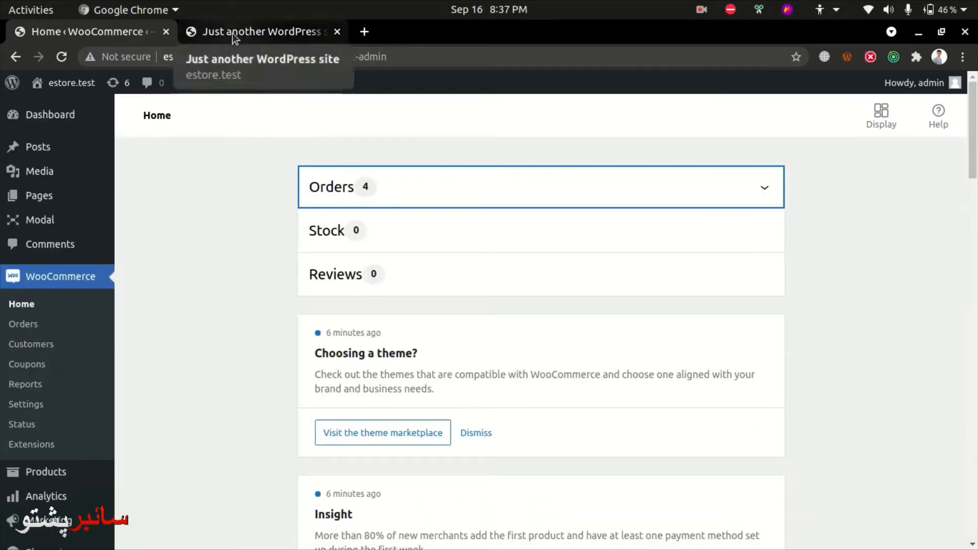
# Step: Open the Blog Help site's admin dashboard at bloghelp.test/wp-admin in a new browser tab
pyautogui.hotkey('ctrl', 't')
pyautogui.write('bloghelp.test')
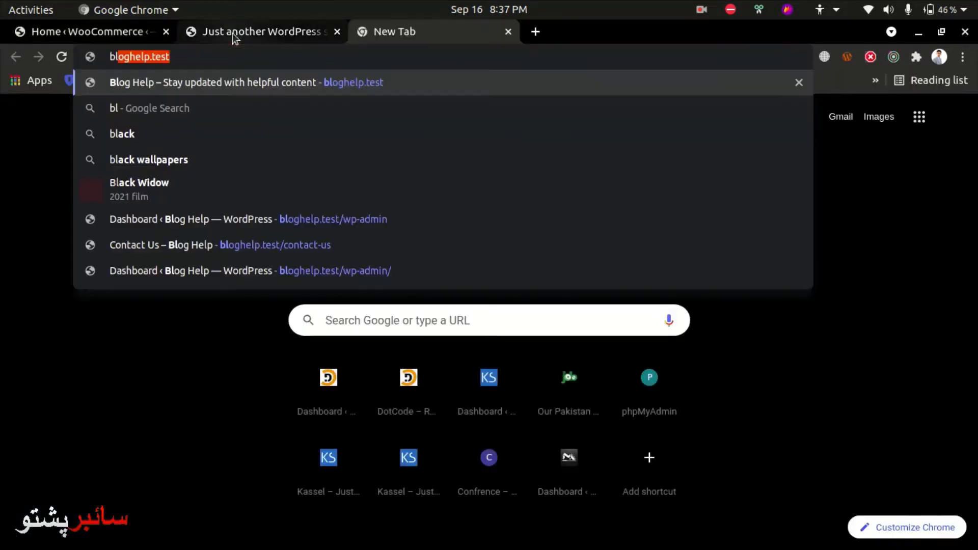
pyautogui.press('Right')
pyautogui.write('/wp')
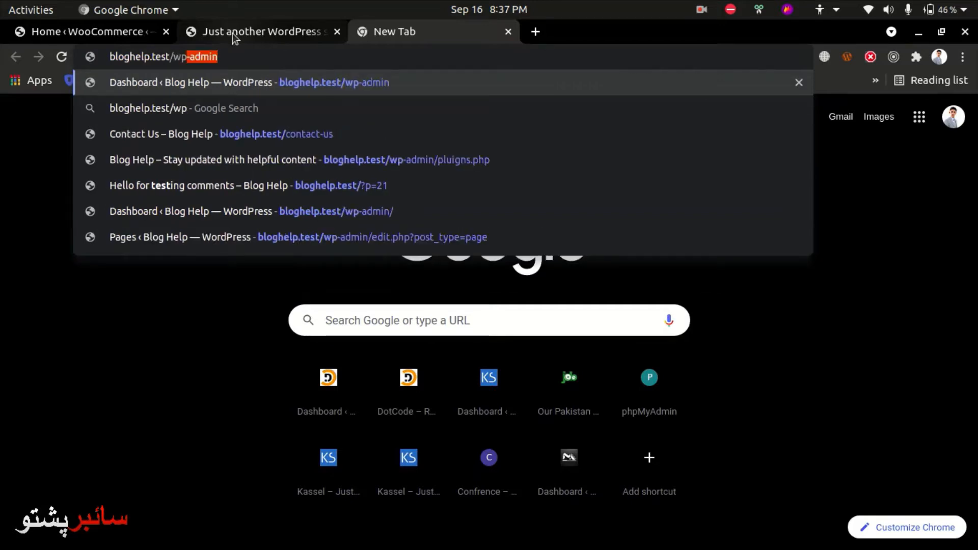
pyautogui.press('Return')
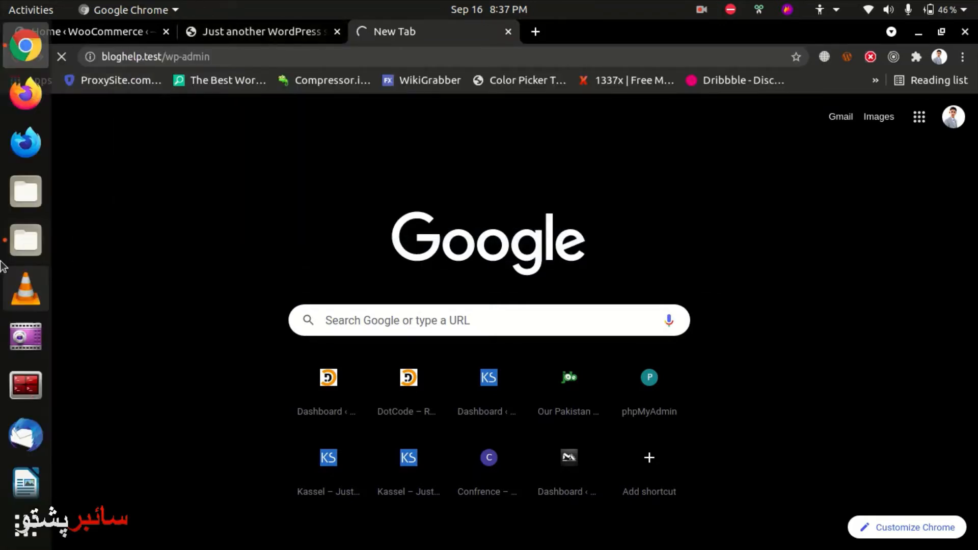
# Step: Switch to the Files window and open the wpvalet folder inside Home
pyautogui.click(23, 239)
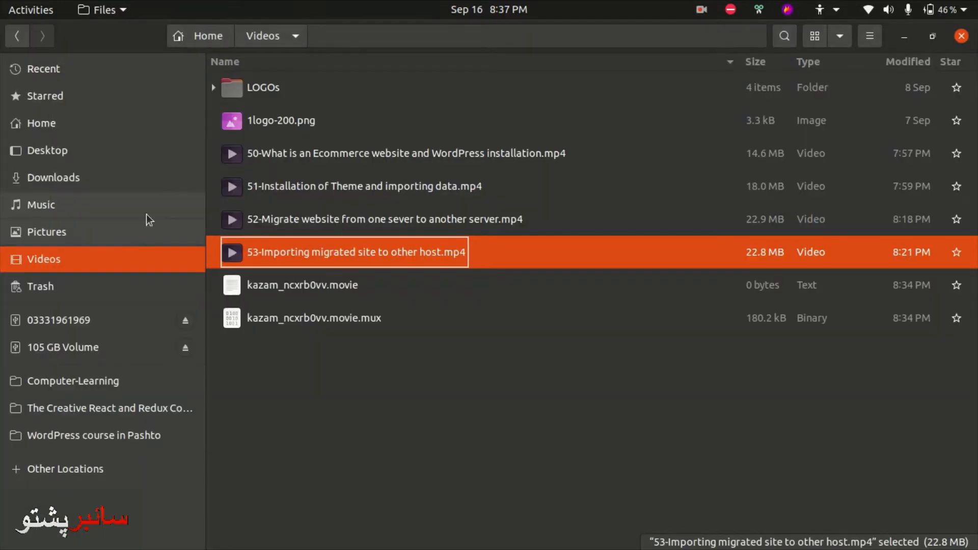
pyautogui.click(91, 179)
pyautogui.click(77, 98)
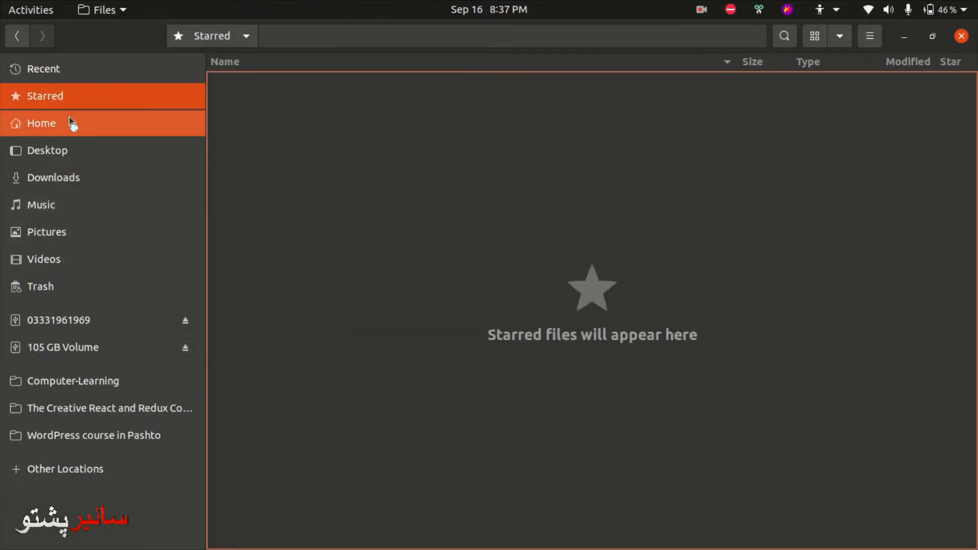
pyautogui.click(72, 124)
pyautogui.scroll(-5, 299, 463)
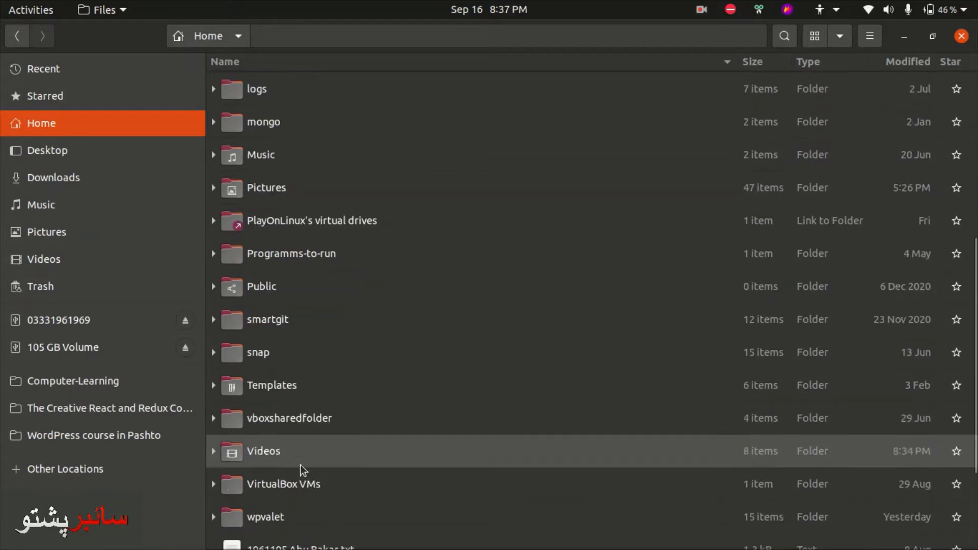
pyautogui.doubleClick(298, 515)
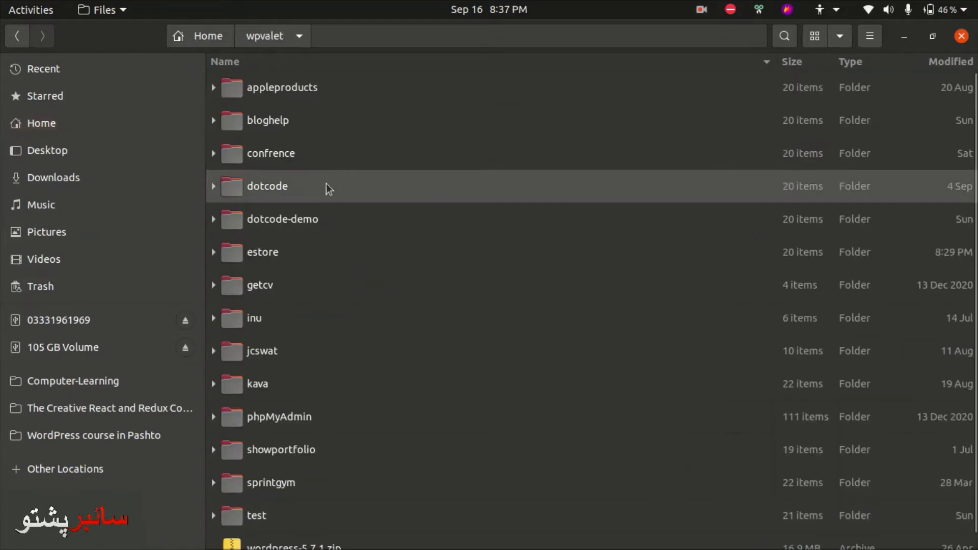
pyautogui.doubleClick(289, 120)
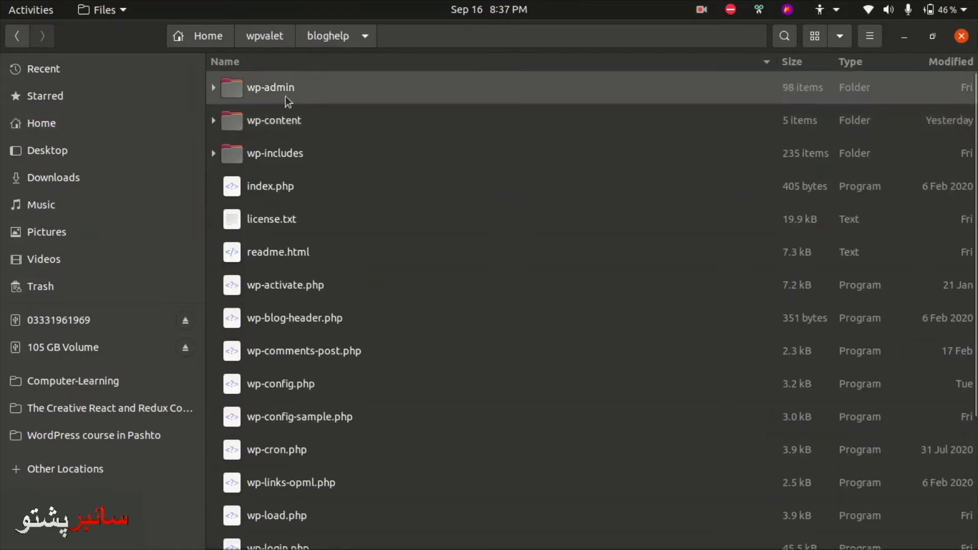
pyautogui.doubleClick(282, 121)
pyautogui.hotkey('alt', 'Left')
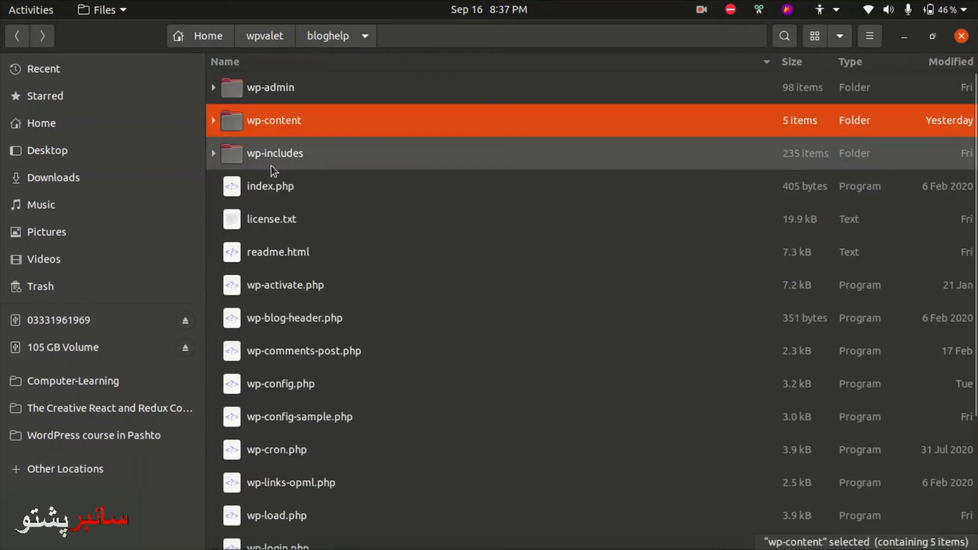
pyautogui.hotkey('alt', 'Left')
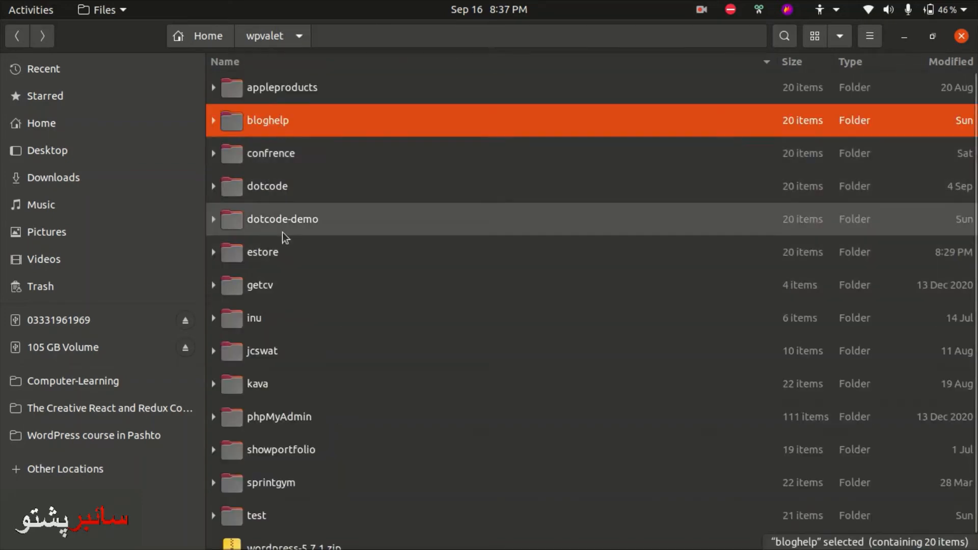
# Step: Copy the woocommerce folder from the estore site's wp-content/plugins folder
pyautogui.doubleClick(282, 252)
pyautogui.doubleClick(279, 122)
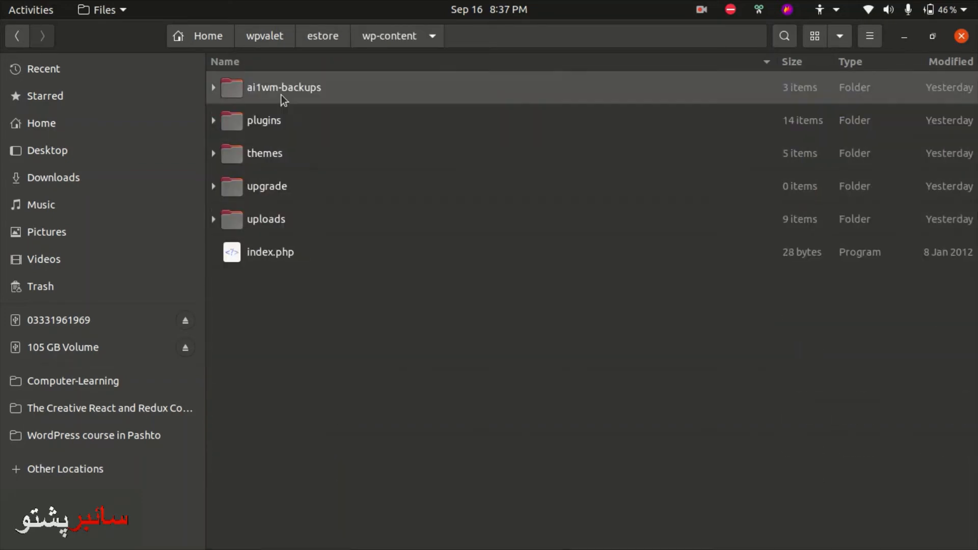
pyautogui.doubleClick(277, 124)
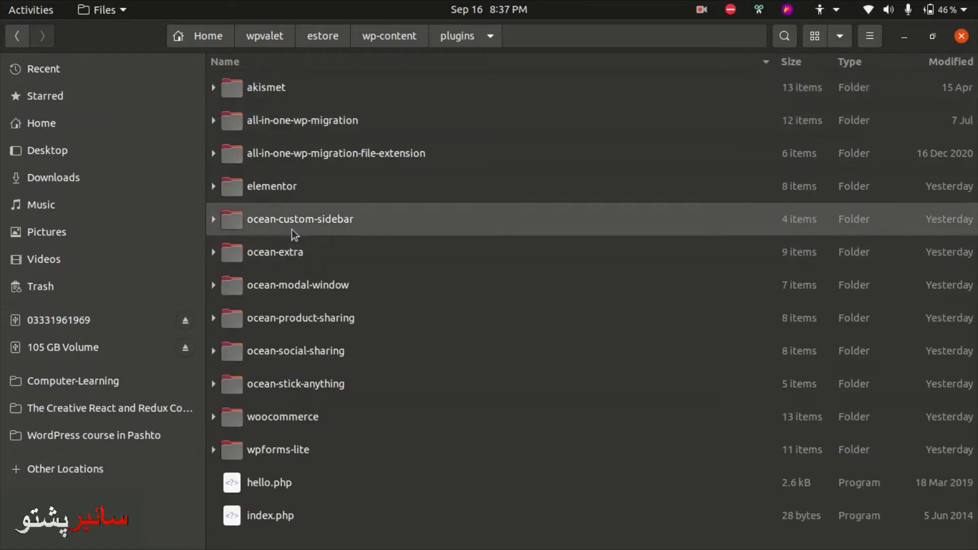
pyautogui.click(295, 417)
# Step: Return to wpvalet and paste the woocommerce folder into the bloghelp site's wp-content/plugins folder
pyautogui.hotkey('alt', 'Left')
pyautogui.hotkey('alt', 'Left')
pyautogui.hotkey('alt', 'Left')
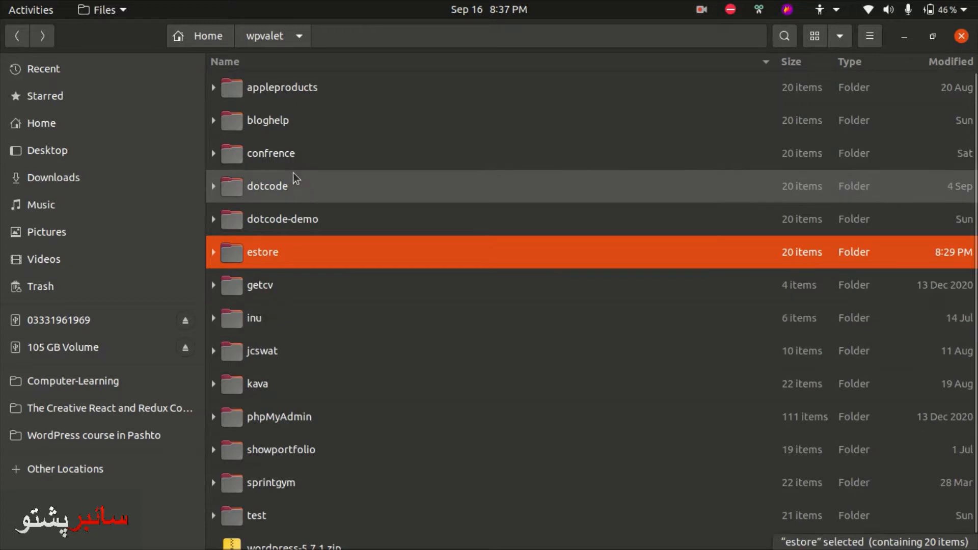
pyautogui.doubleClick(289, 129)
pyautogui.doubleClick(280, 132)
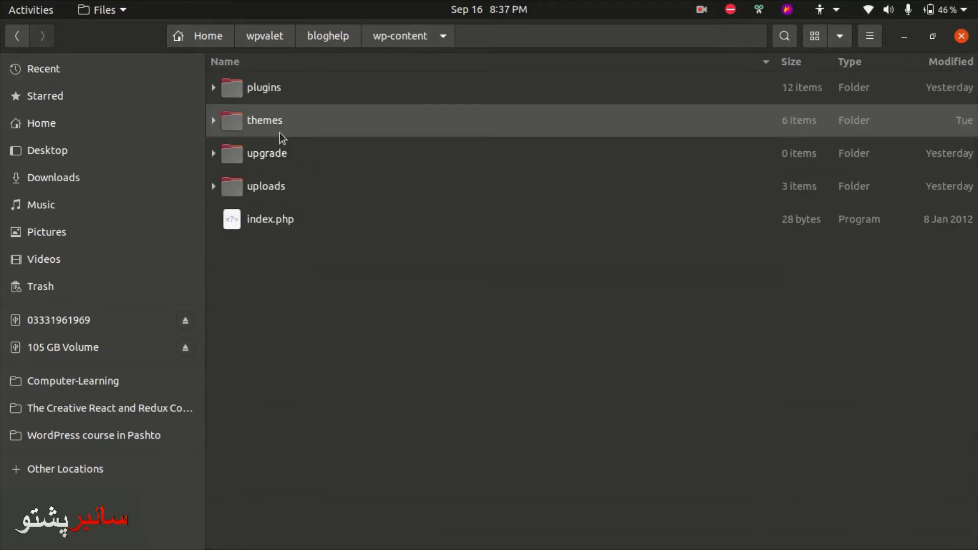
pyautogui.doubleClick(281, 100)
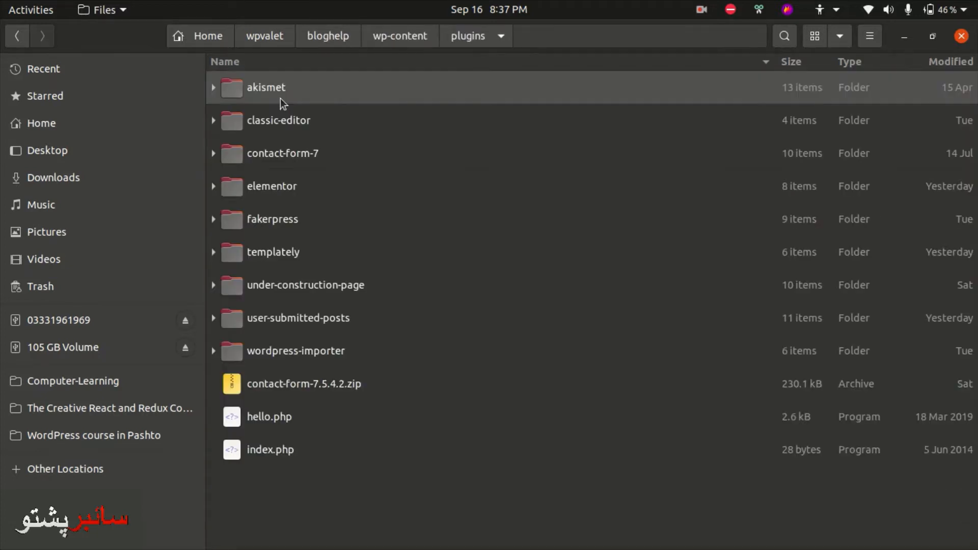
# Step: Switch back to Chrome and activate the WooCommerce plugin from the Blog Help site's installed plugins
pyautogui.hotkey('alt', 'Tab')
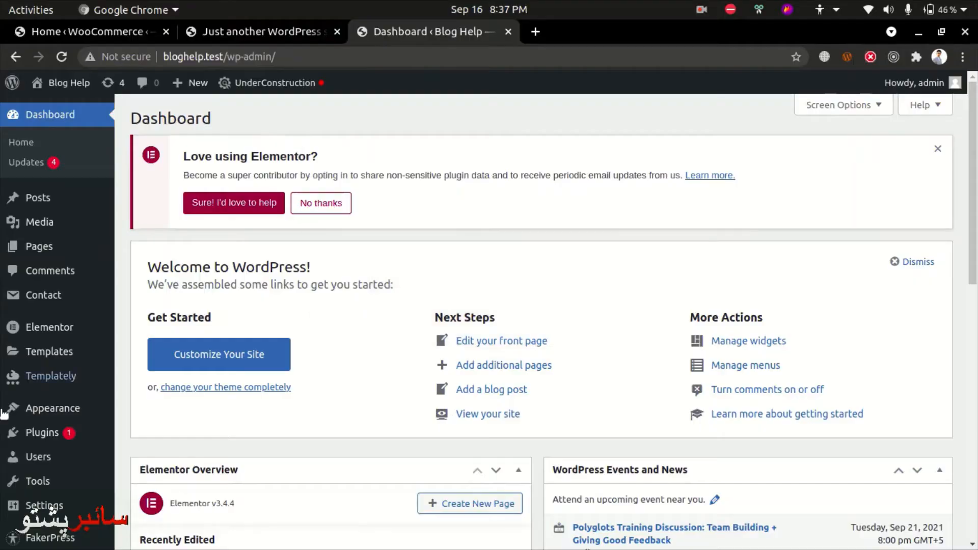
pyautogui.click(17, 430)
pyautogui.scroll(-3, 550, 331)
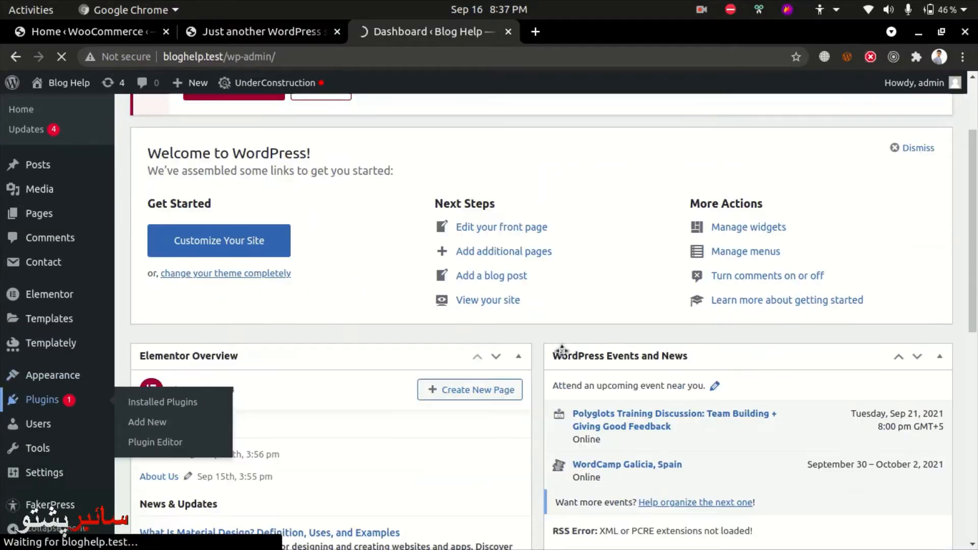
pyautogui.scroll(-10, 365, 338)
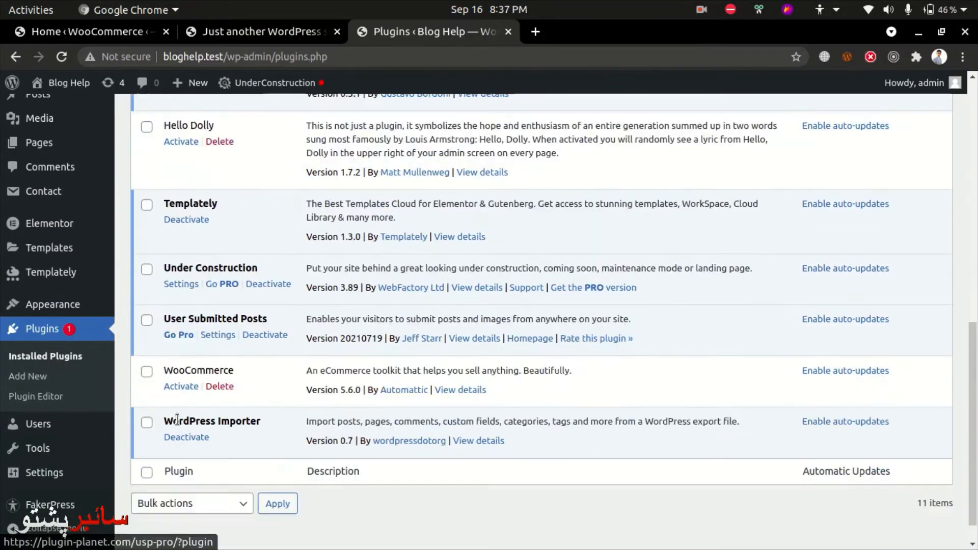
pyautogui.scroll(-1, 177, 418)
pyautogui.click(181, 356)
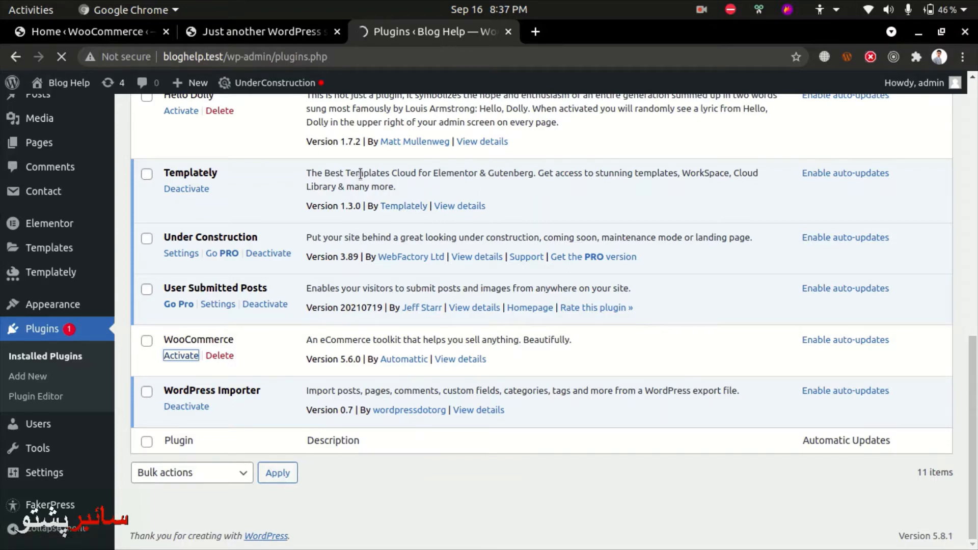
# Step: Open the WooCommerce settings of the estore.test site and review the store address fields in the General settings
pyautogui.click(258, 32)
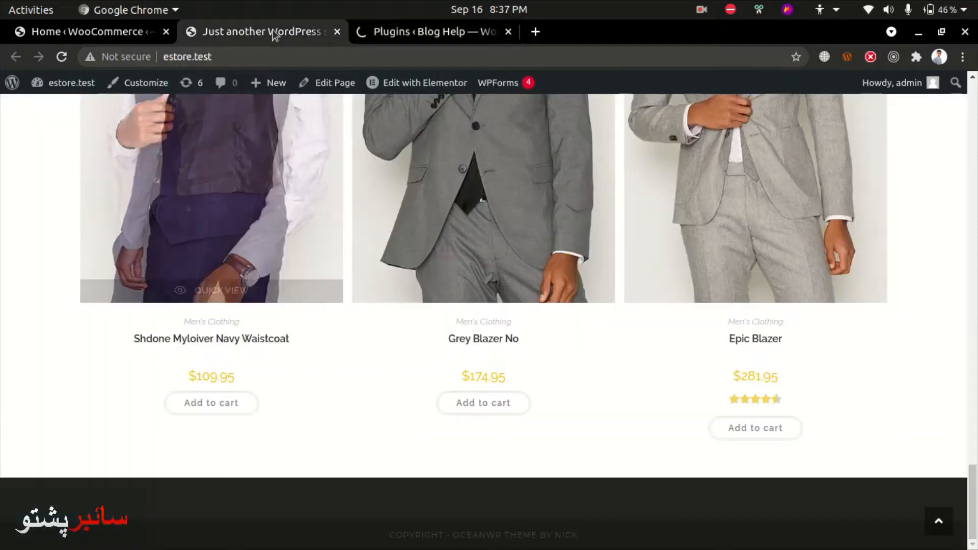
pyautogui.click(374, 33)
pyautogui.click(44, 32)
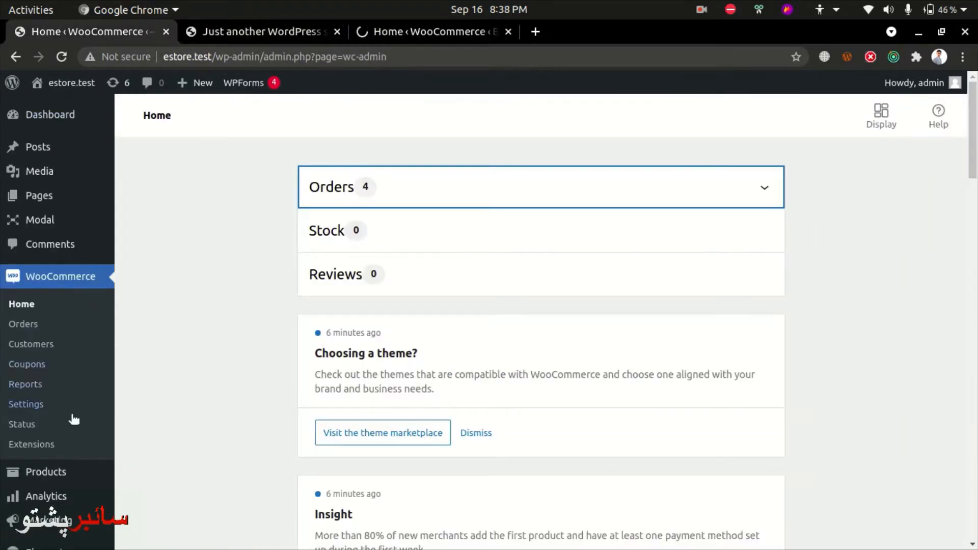
pyautogui.click(27, 403)
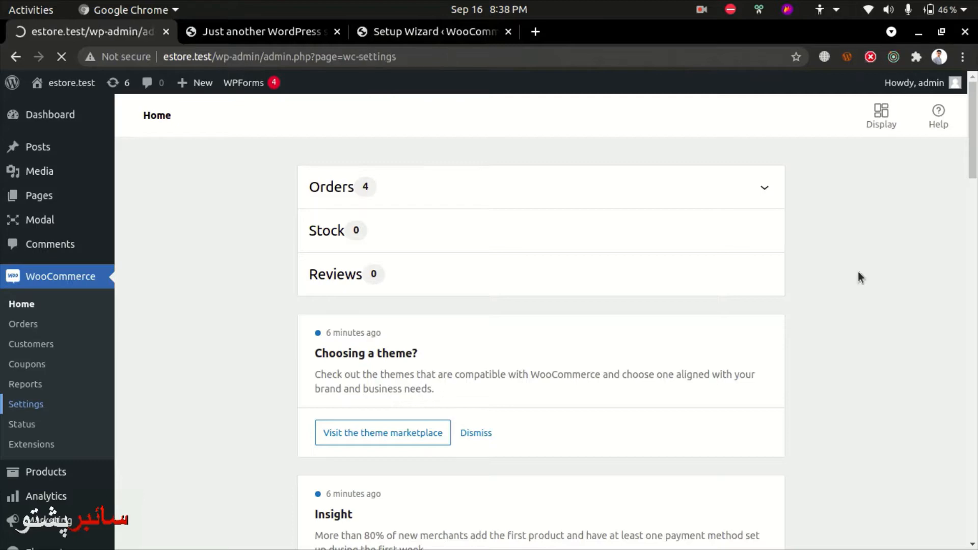
pyautogui.scroll(-5, 376, 338)
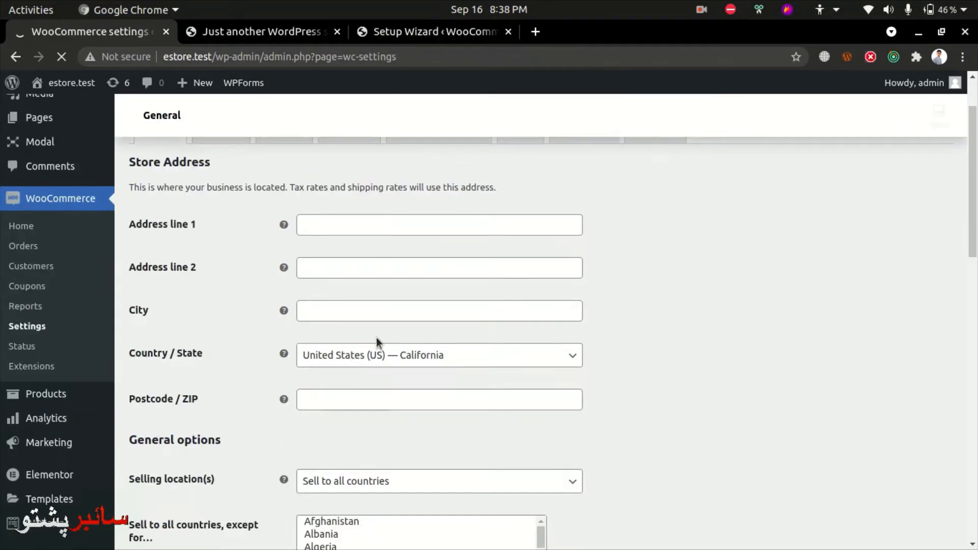
pyautogui.scroll(5, 380, 347)
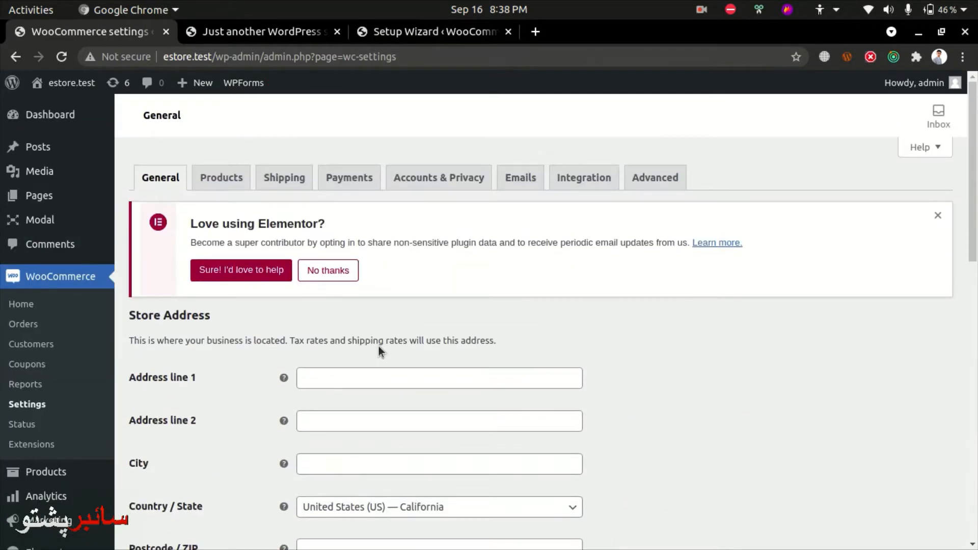
# Step: Return to the WooCommerce setup wizard on bloghelp.test, review the Store Details form and enable "I'm setting up a store for a client"
pyautogui.click(438, 31)
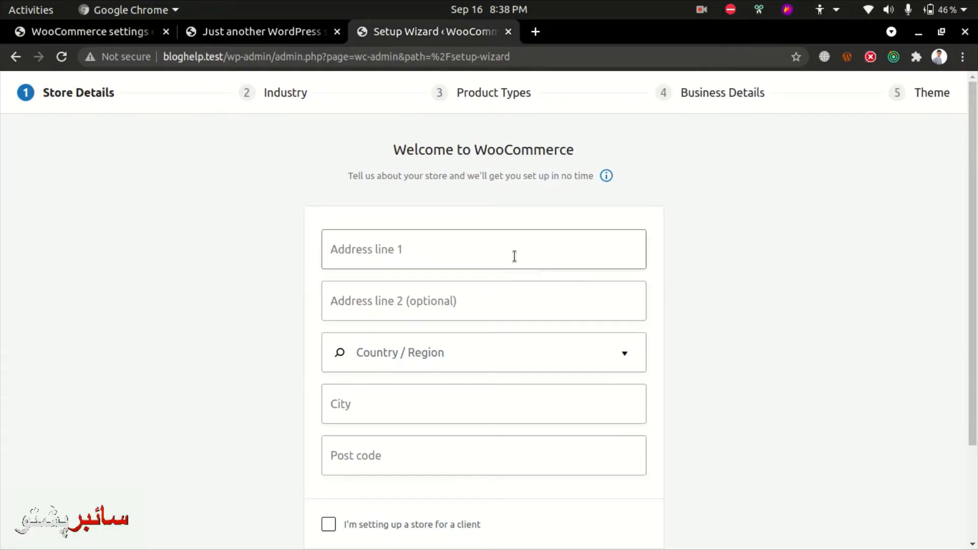
pyautogui.click(497, 251)
pyautogui.moveTo(418, 150); pyautogui.dragTo(573, 150)
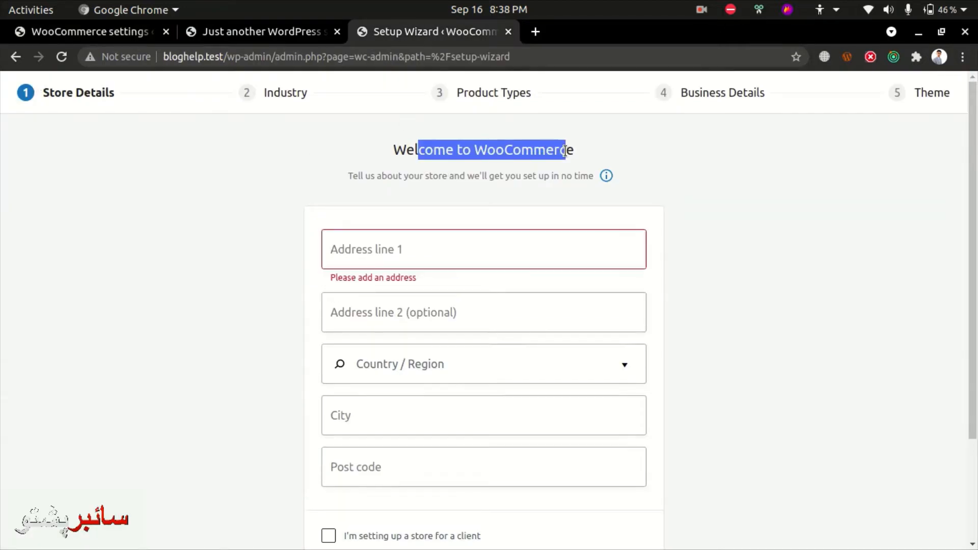
pyautogui.click(400, 366)
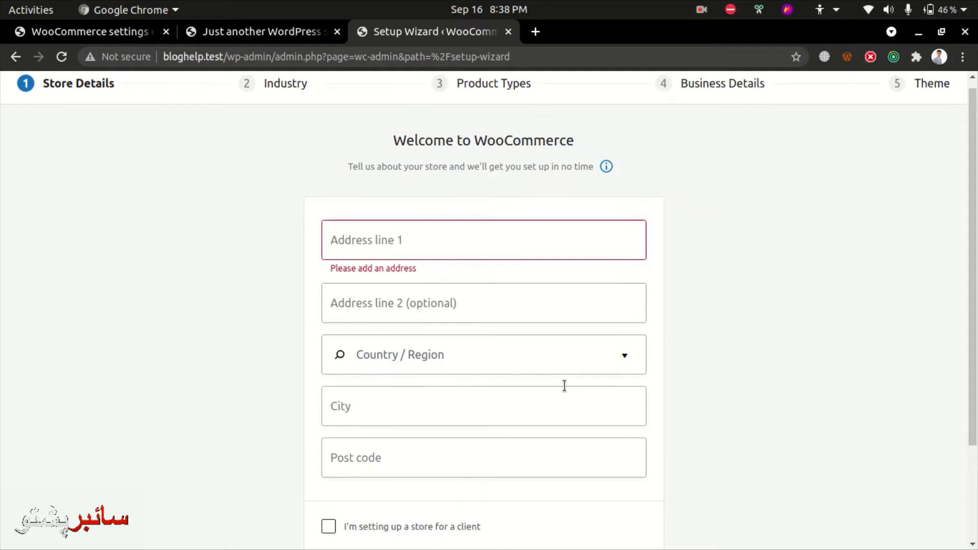
pyautogui.scroll(-3, 563, 386)
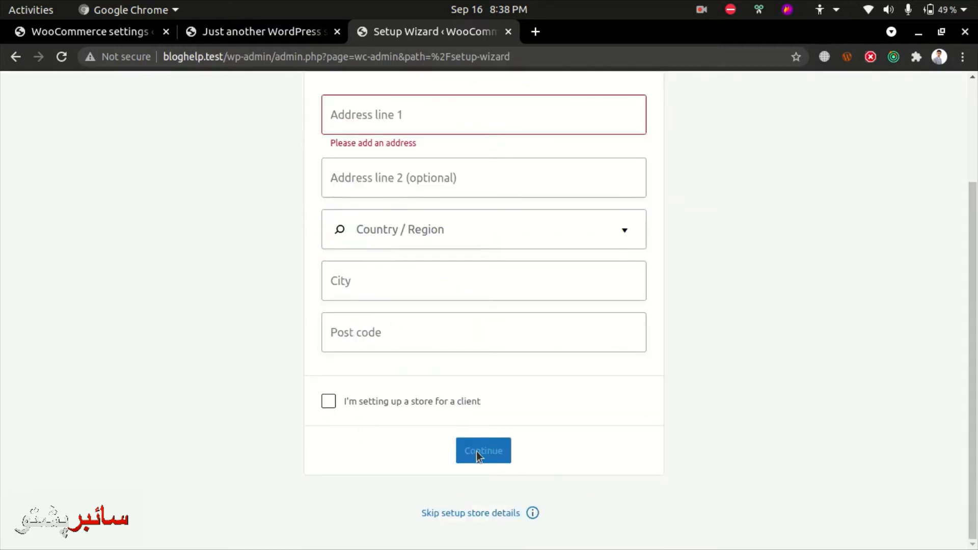
pyautogui.click(371, 402)
pyautogui.click(476, 451)
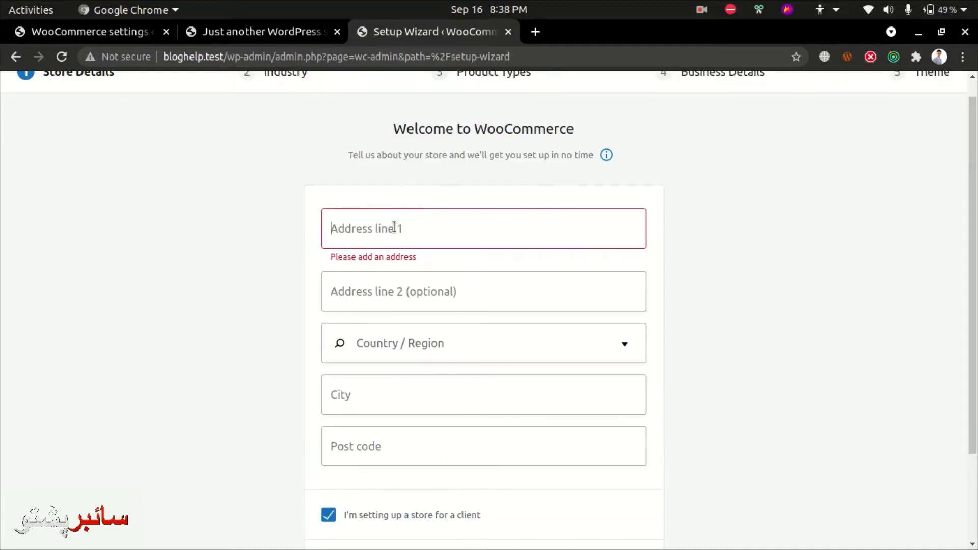
# Step: Fill in Address line 1 of the Store Details form with the store's address
pyautogui.click(393, 227)
pyautogui.write('Said')
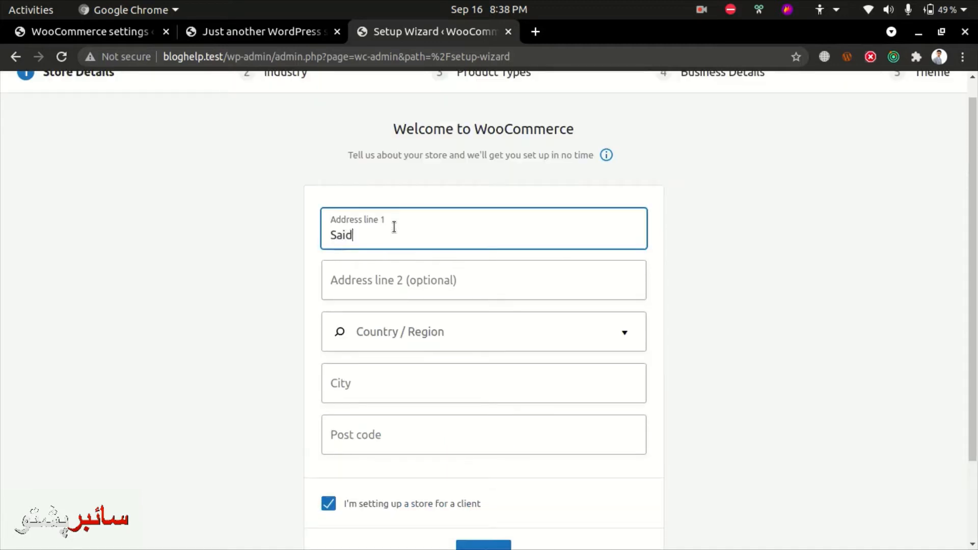
pyautogui.write('u Sharif')
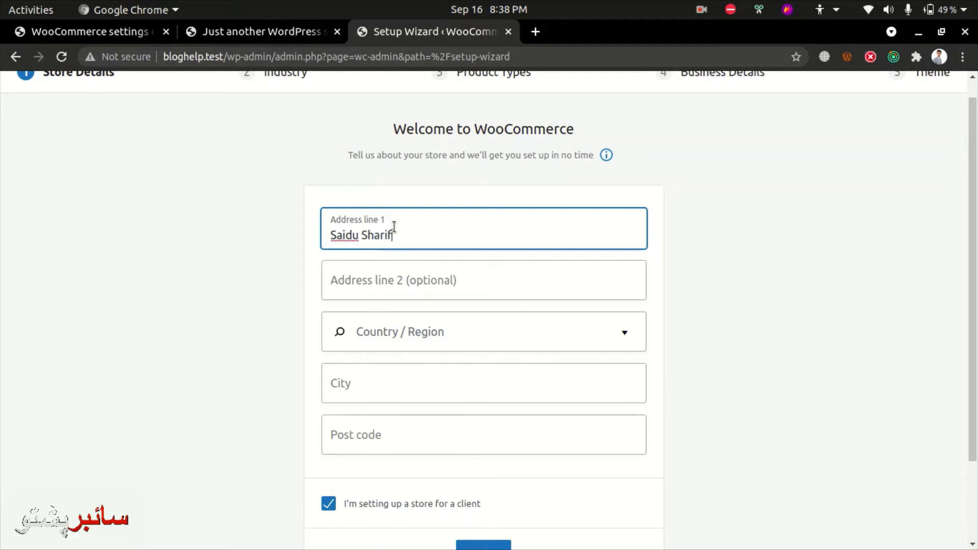
# Step: Set the store's Country / Region to Pakistan — Khyber Pakhtunkhwa in the Store Details form
pyautogui.press('Tab')
pyautogui.press('Tab')
pyautogui.write('Pak')
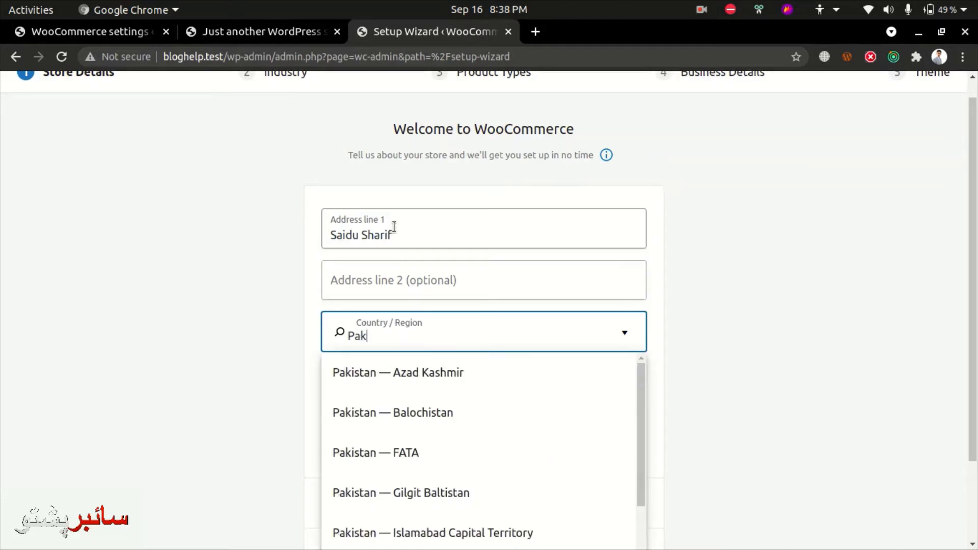
pyautogui.press('Down')
pyautogui.press('Down')
pyautogui.press('Down')
pyautogui.press('Down')
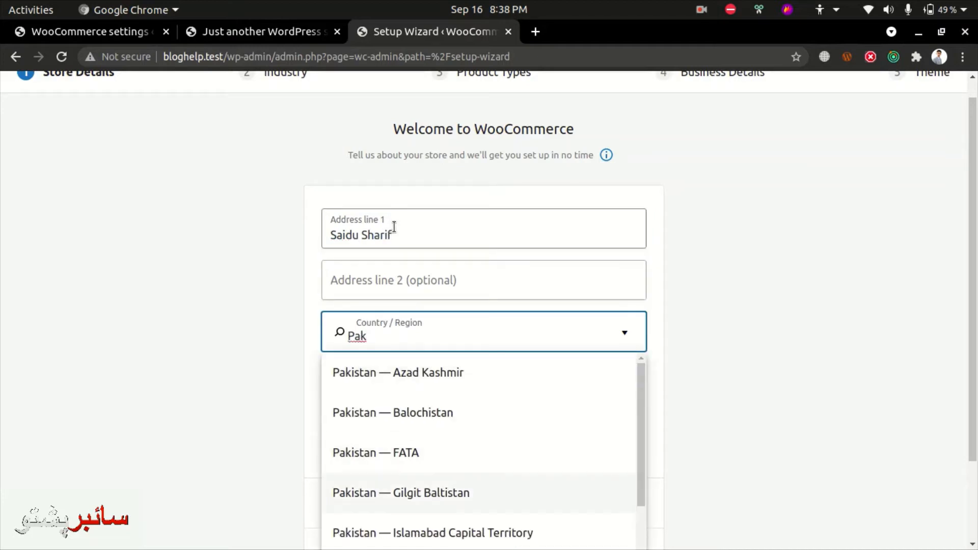
pyautogui.scroll(-2, 489, 499)
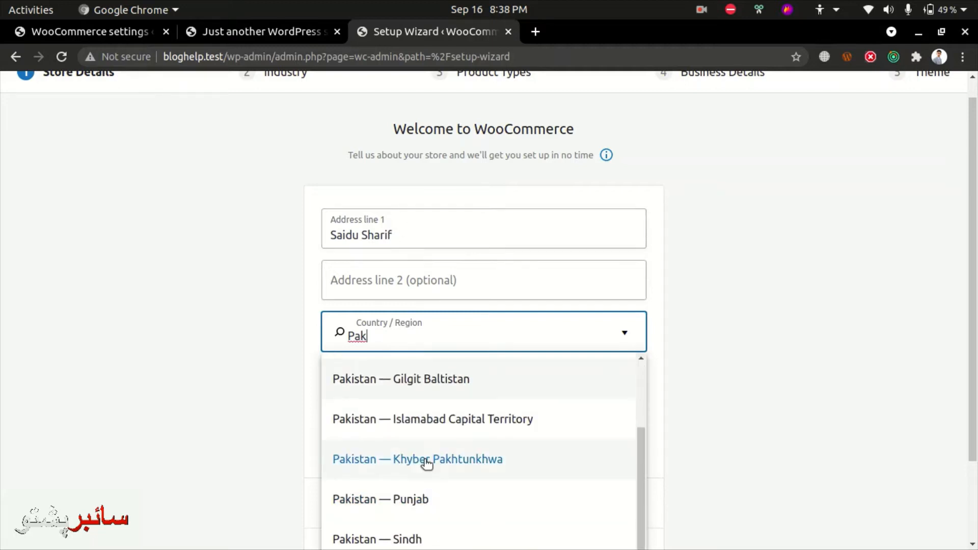
pyautogui.click(409, 459)
# Step: Fill in the store's city and post code in the Store Details form
pyautogui.scroll(-3, 751, 415)
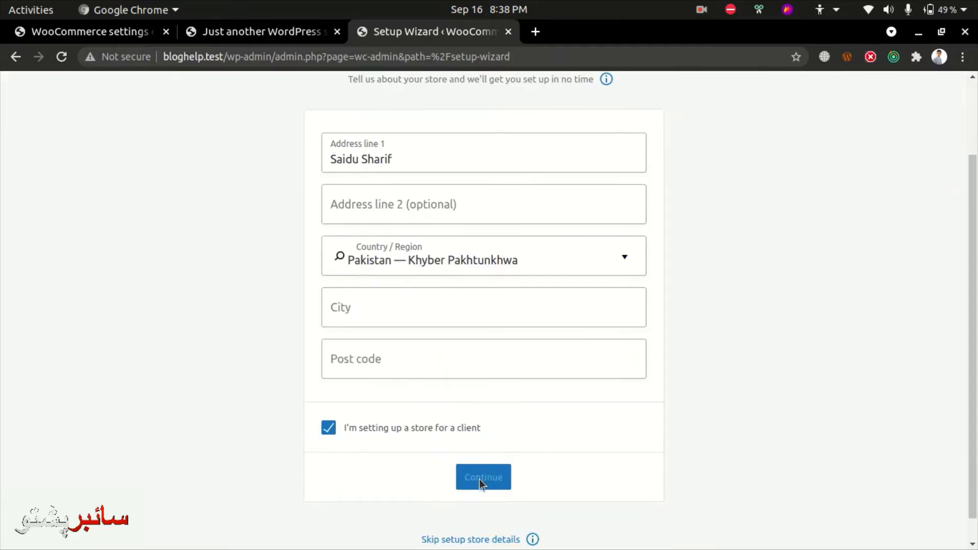
pyautogui.click(372, 298)
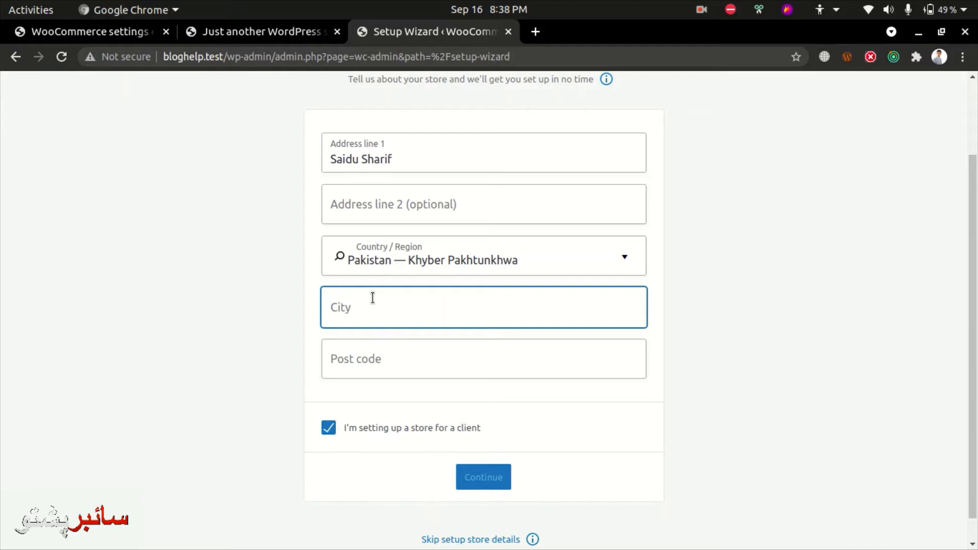
pyautogui.write('Saidu Sharif')
pyautogui.press('Tab')
pyautogui.write('19200')
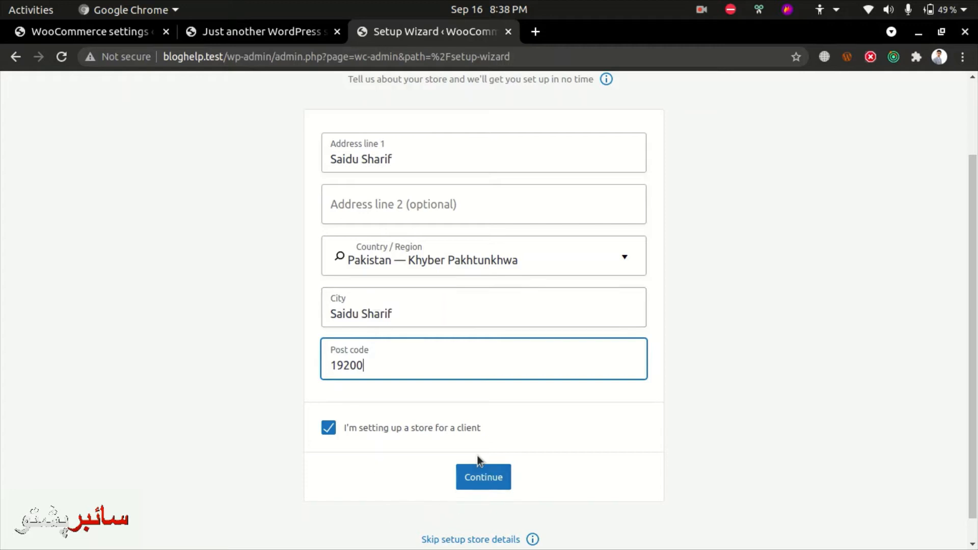
# Step: Disable "I'm setting up a store for a client" and submit the store details, declining usage tracking
pyautogui.click(430, 429)
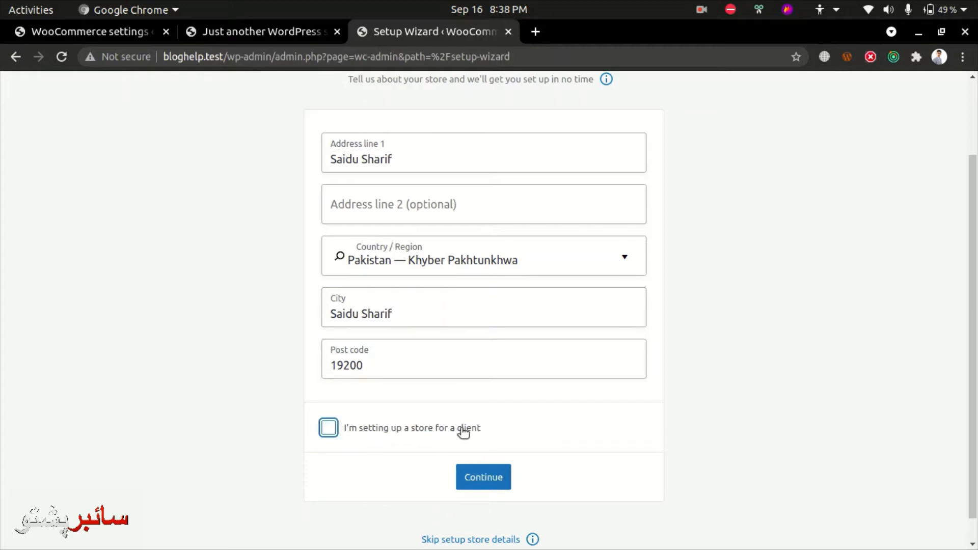
pyautogui.moveTo(478, 429); pyautogui.dragTo(350, 433)
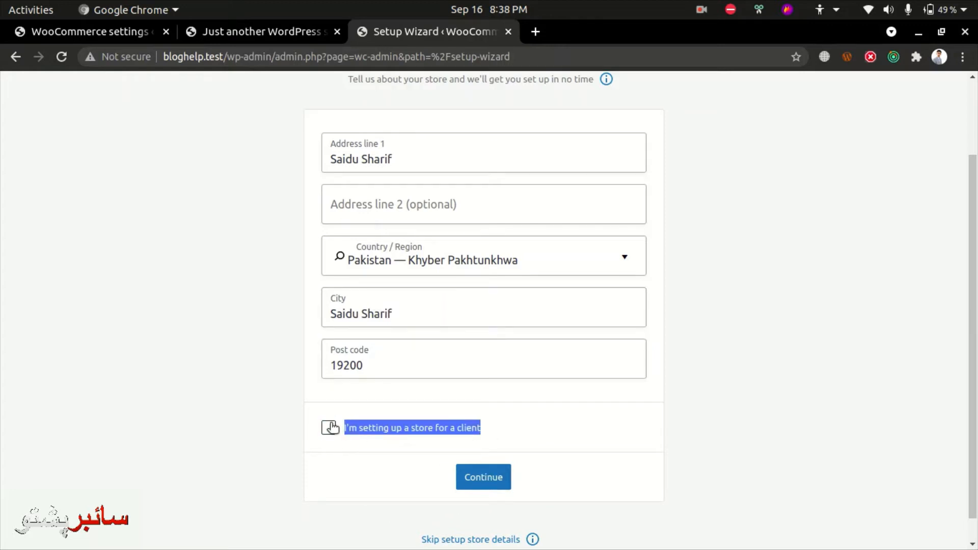
pyautogui.click(331, 428)
pyautogui.click(330, 428)
pyautogui.click(483, 423)
pyautogui.click(468, 478)
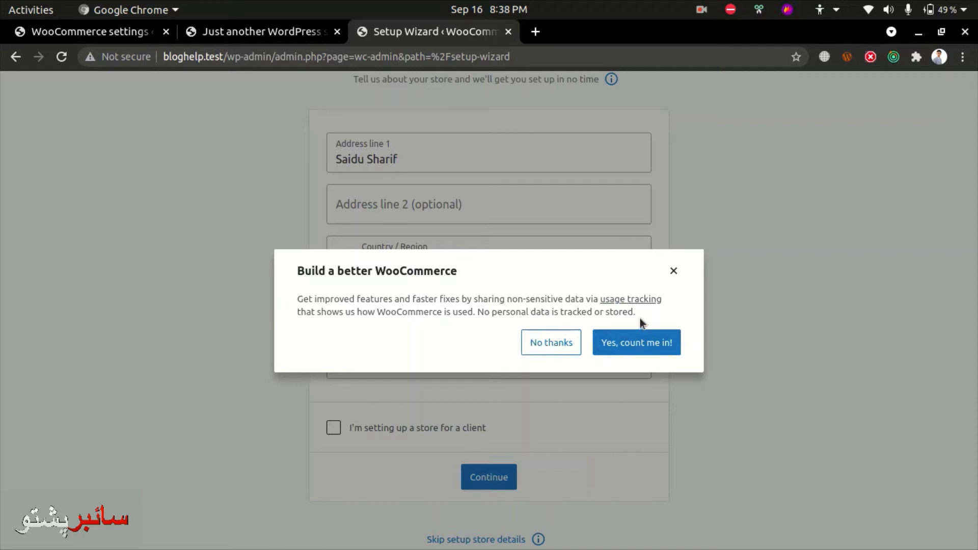
pyautogui.click(555, 347)
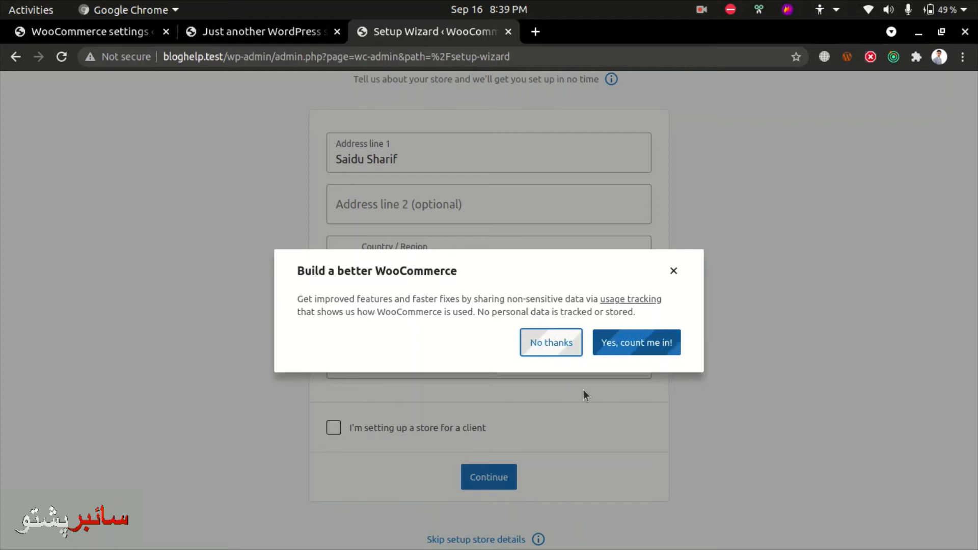
pyautogui.scroll(-1, 479, 436)
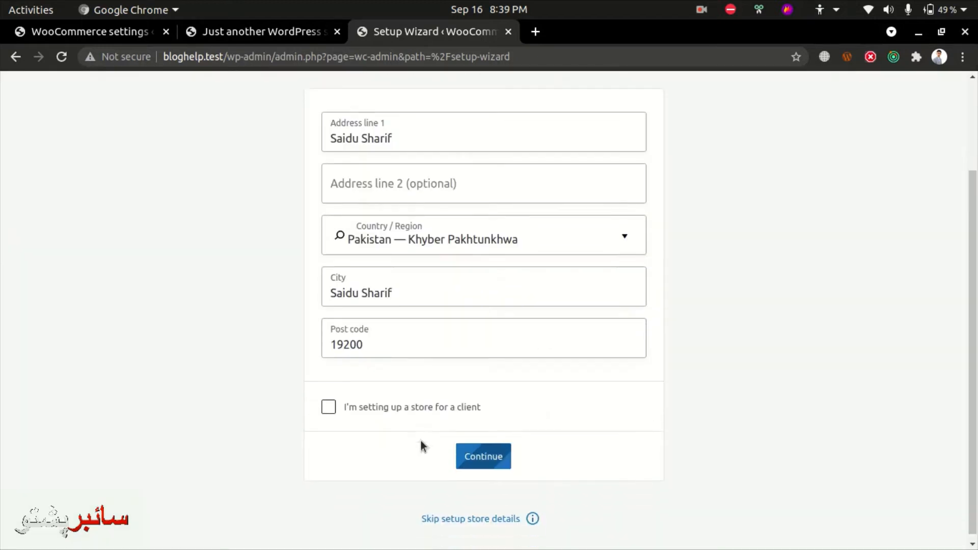
pyautogui.scroll(3, 465, 461)
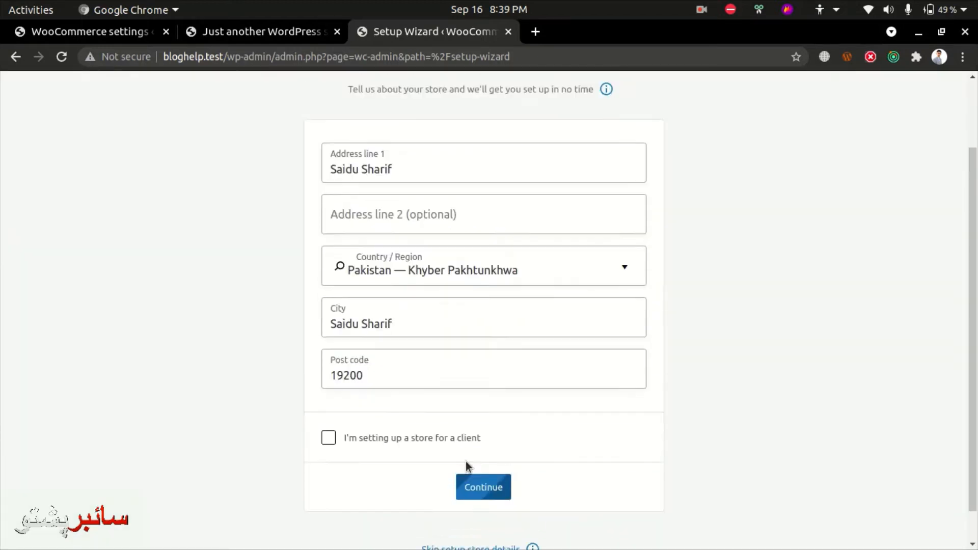
pyautogui.scroll(2, 466, 460)
pyautogui.scroll(-5, 464, 460)
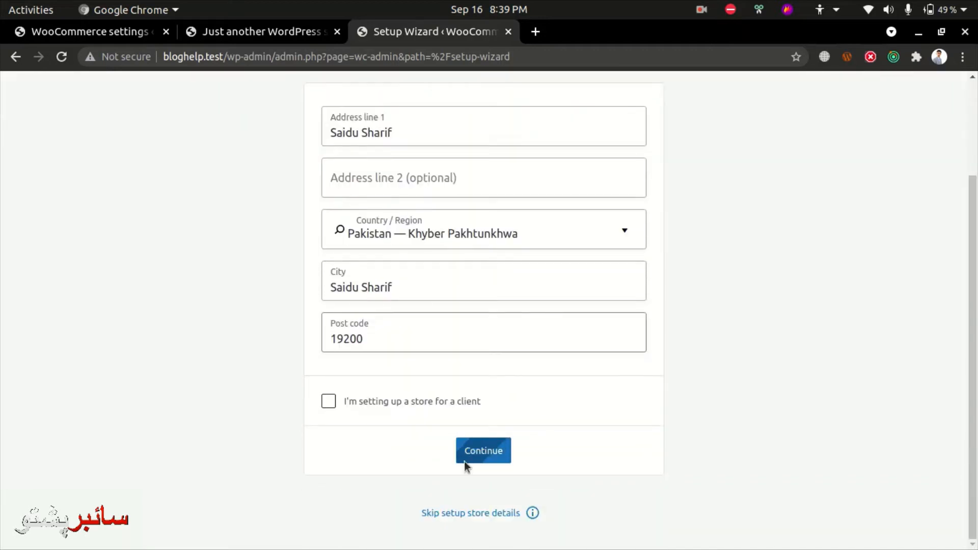
pyautogui.scroll(5, 455, 466)
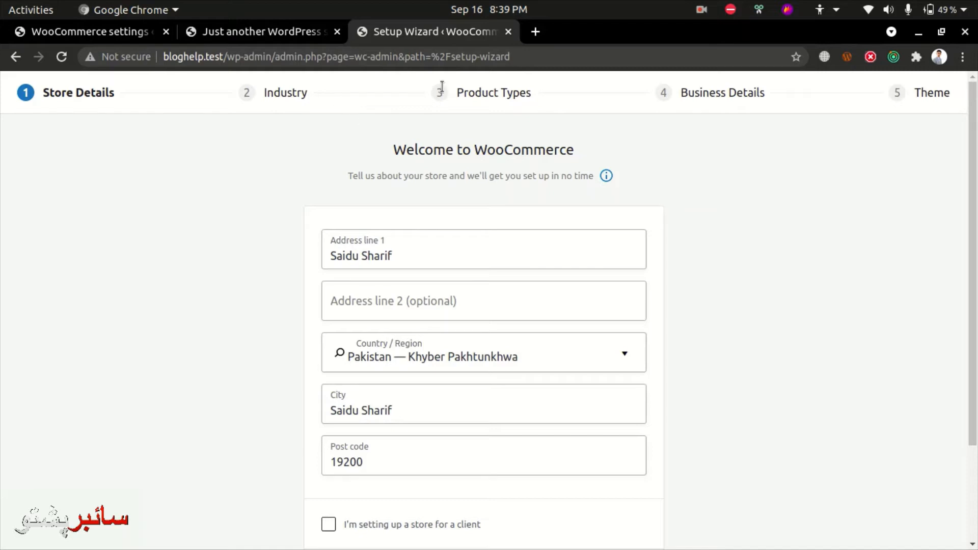
pyautogui.moveTo(475, 96); pyautogui.dragTo(717, 96)
# Step: Choose only "Education and learning" as the store's industry and continue to the next wizard stage
pyautogui.scroll(-2, 850, 201)
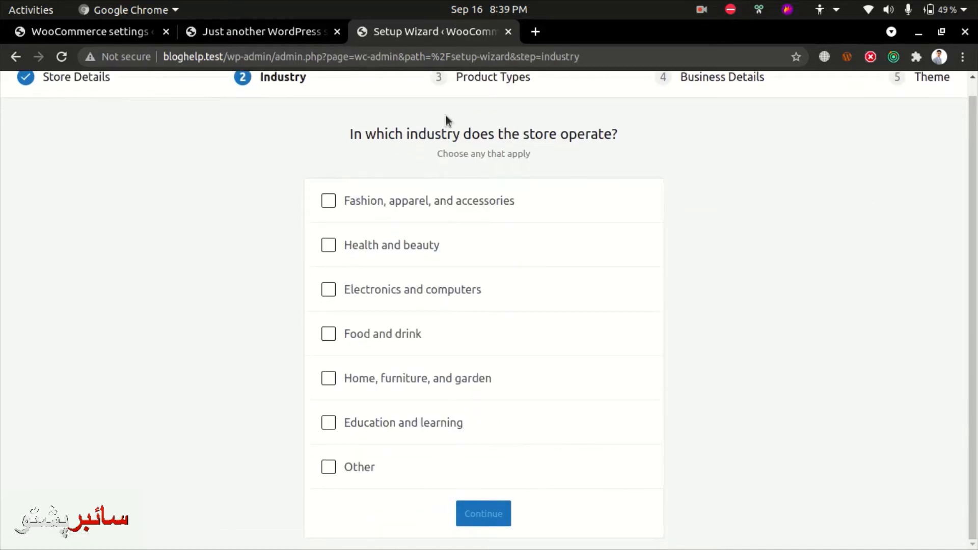
pyautogui.scroll(1, 208, 150)
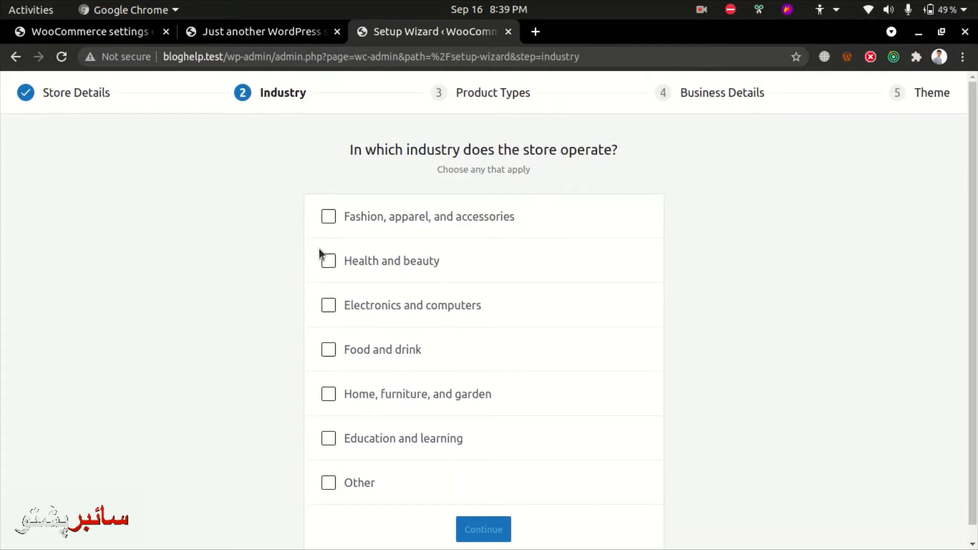
pyautogui.click(328, 439)
pyautogui.click(329, 261)
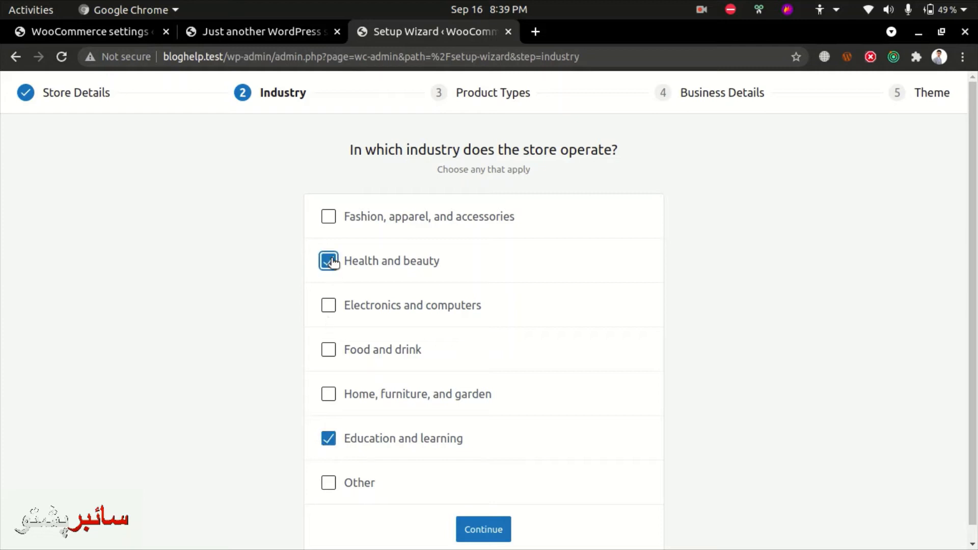
pyautogui.click(330, 262)
pyautogui.scroll(-1, 347, 399)
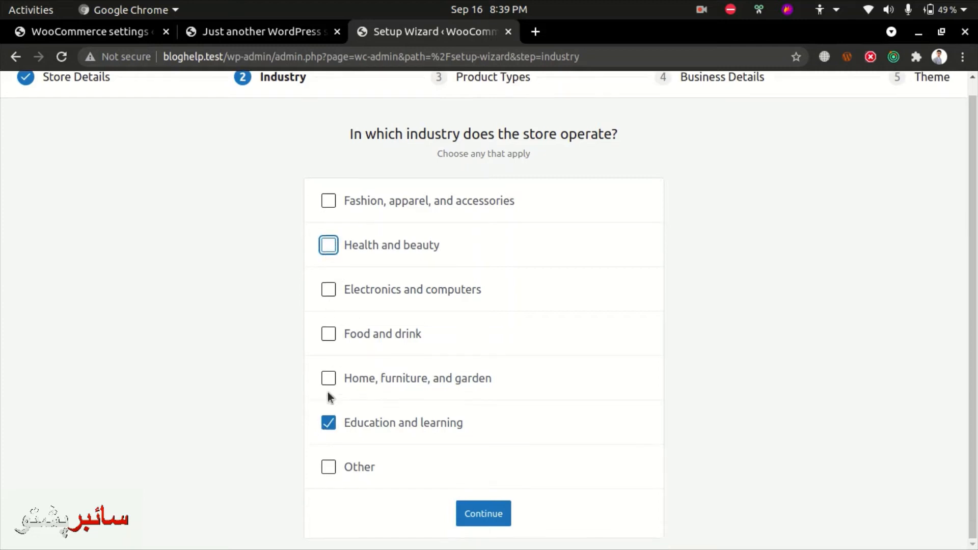
pyautogui.click(492, 518)
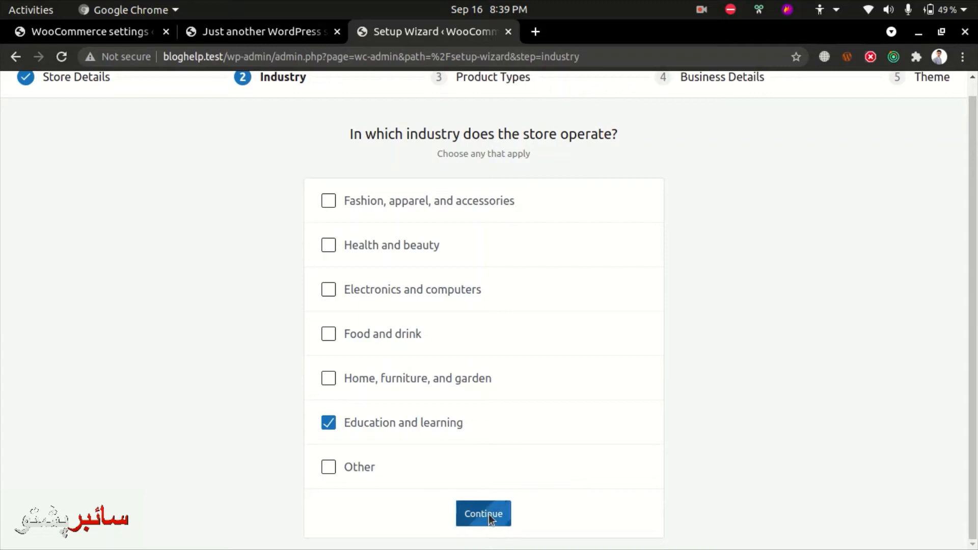
pyautogui.scroll(1, 443, 445)
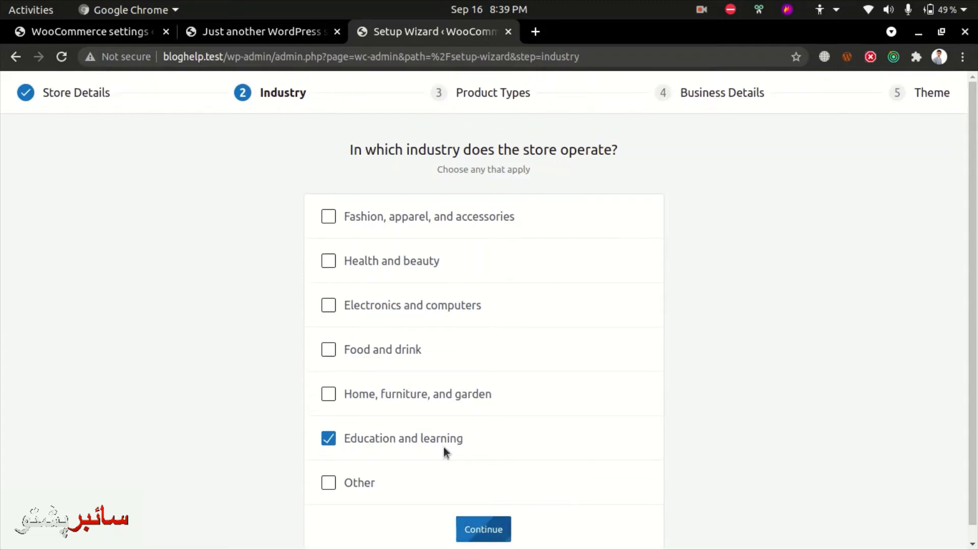
pyautogui.scroll(-1, 455, 427)
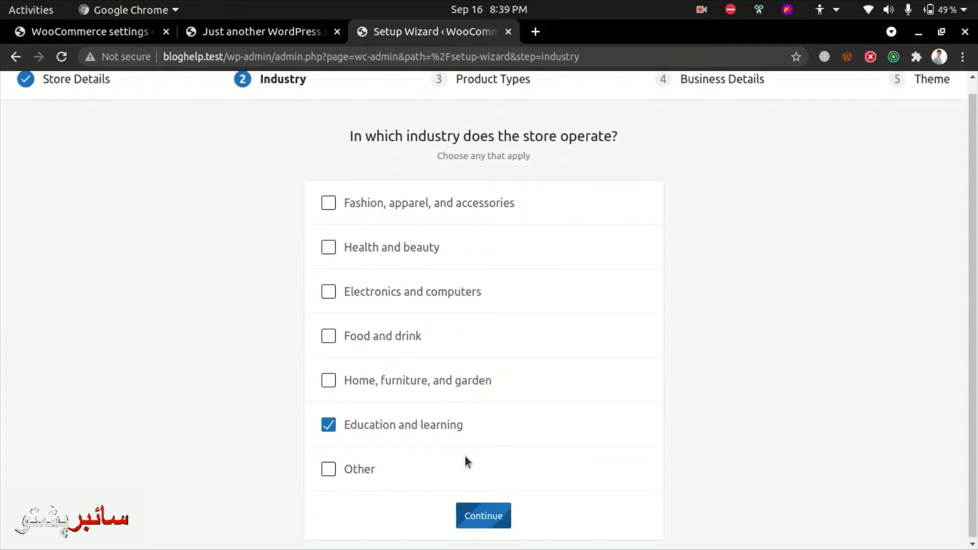
pyautogui.scroll(1, 464, 454)
pyautogui.scroll(-1, 515, 445)
pyautogui.scroll(1, 515, 428)
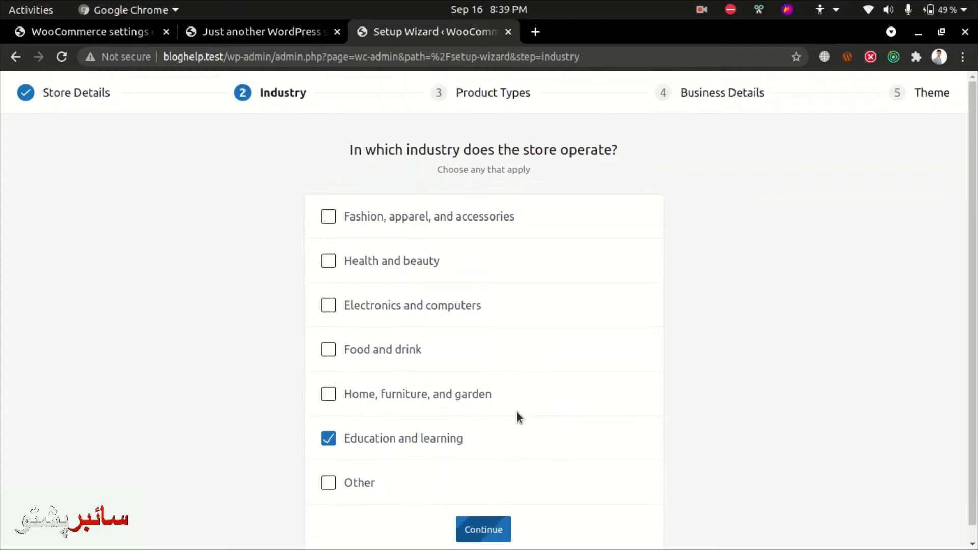
# Step: Select Physical products and Downloads as the store's product types
pyautogui.scroll(-4, 465, 502)
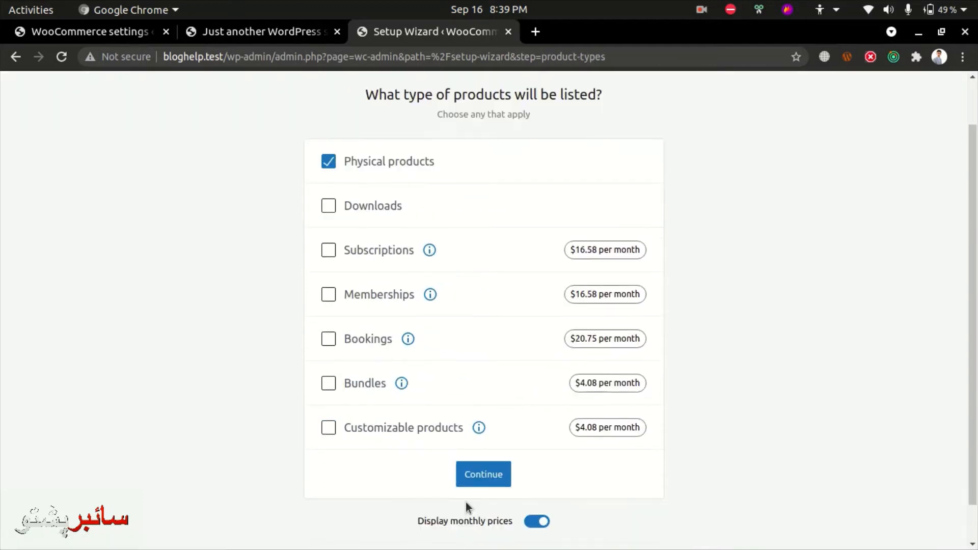
pyautogui.scroll(4, 492, 499)
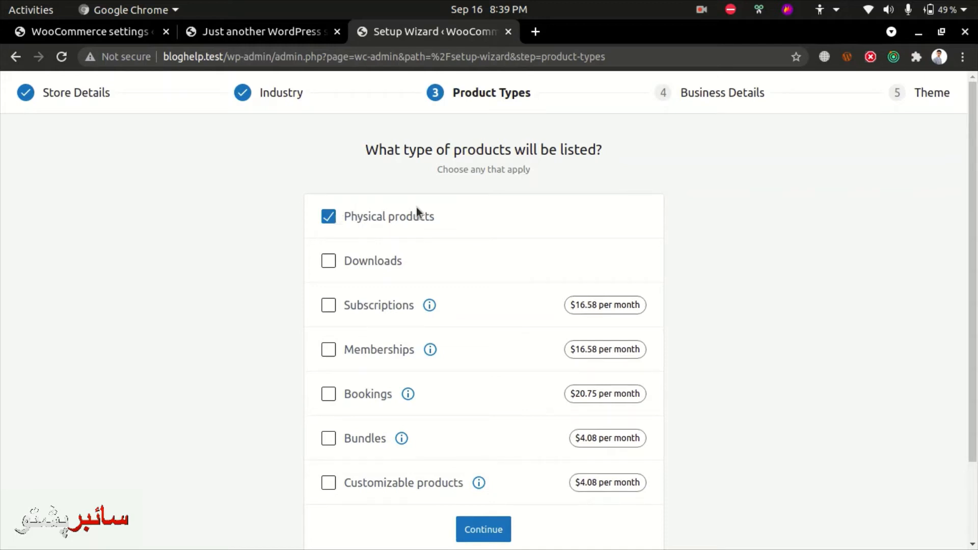
pyautogui.moveTo(435, 216); pyautogui.dragTo(352, 215)
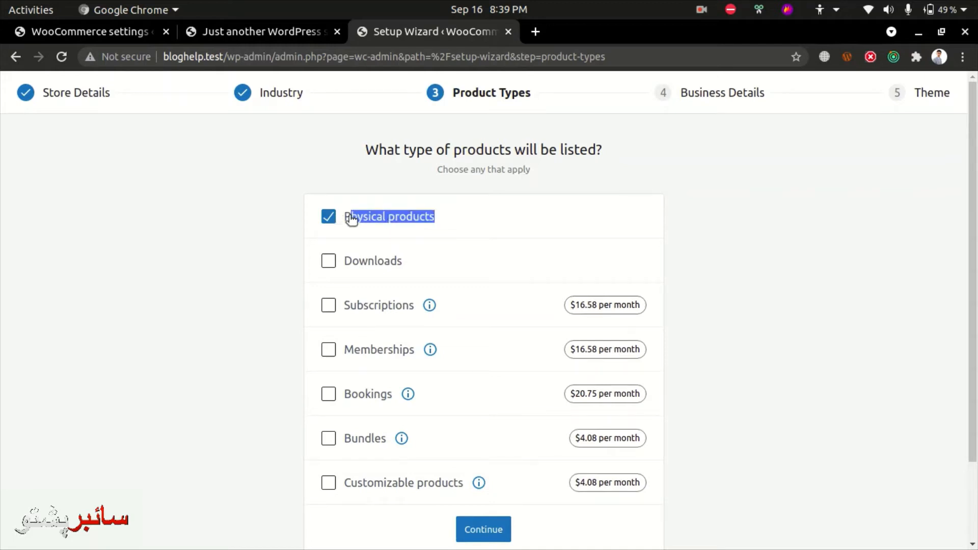
pyautogui.click(466, 214)
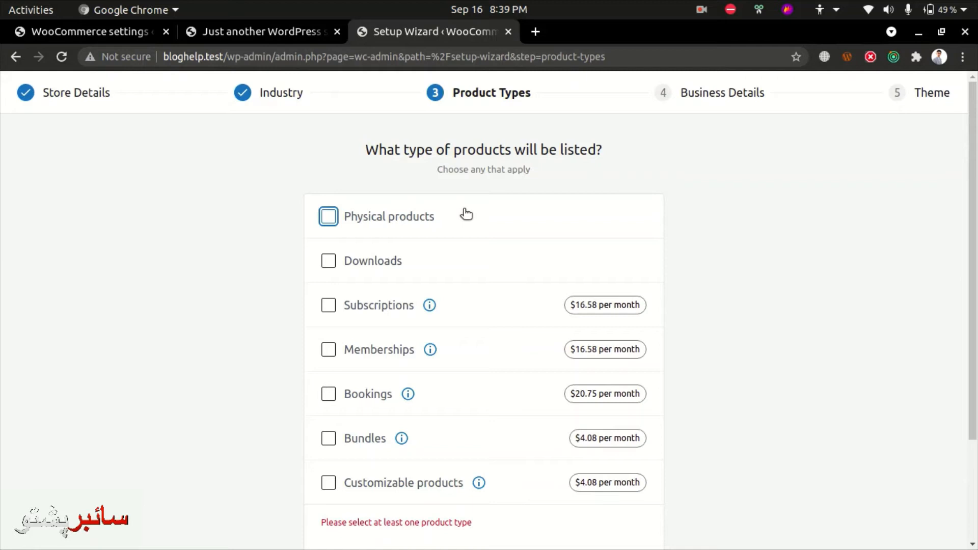
pyautogui.click(466, 214)
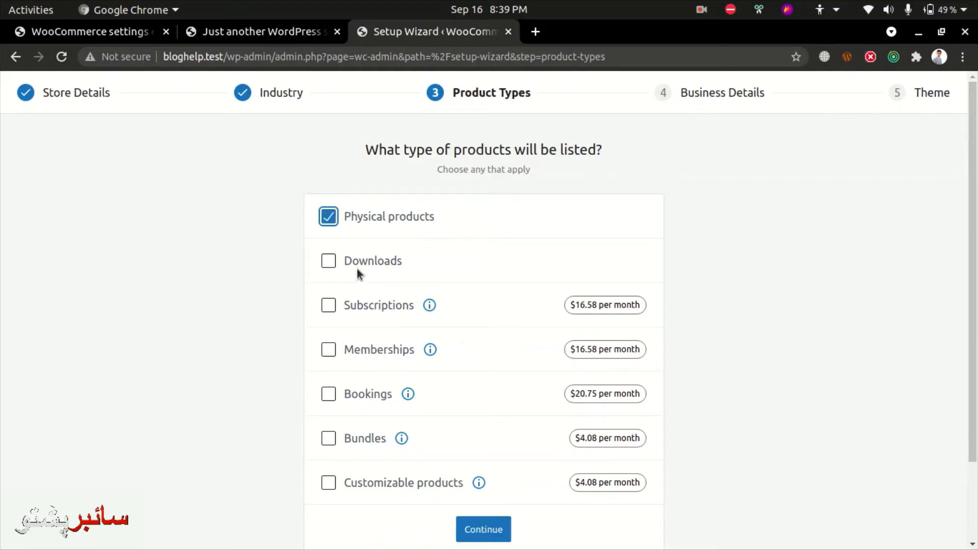
pyautogui.click(329, 262)
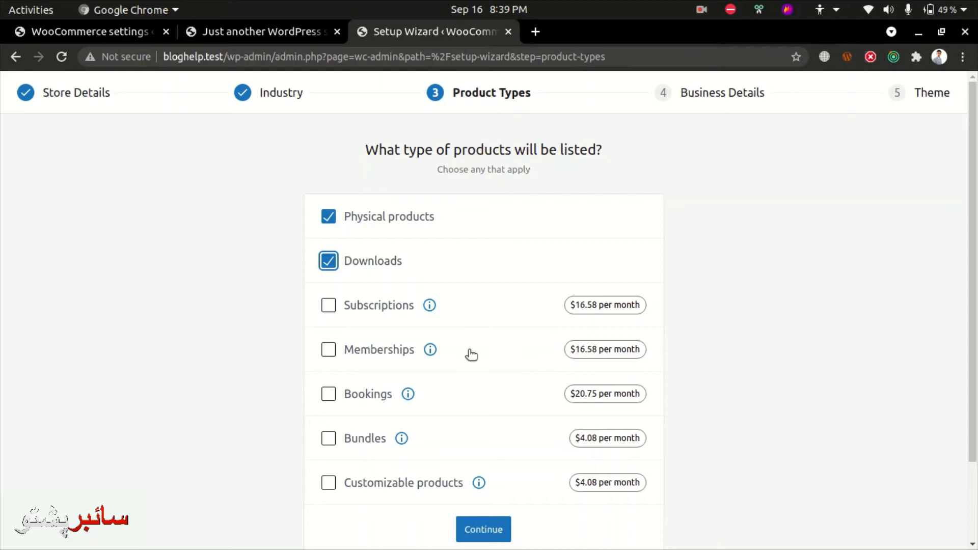
# Step: Read the descriptions of the paid Subscriptions, Memberships, Bookings and Bundles product types, leaving all of them unselected
pyautogui.click(329, 306)
pyautogui.click(329, 306)
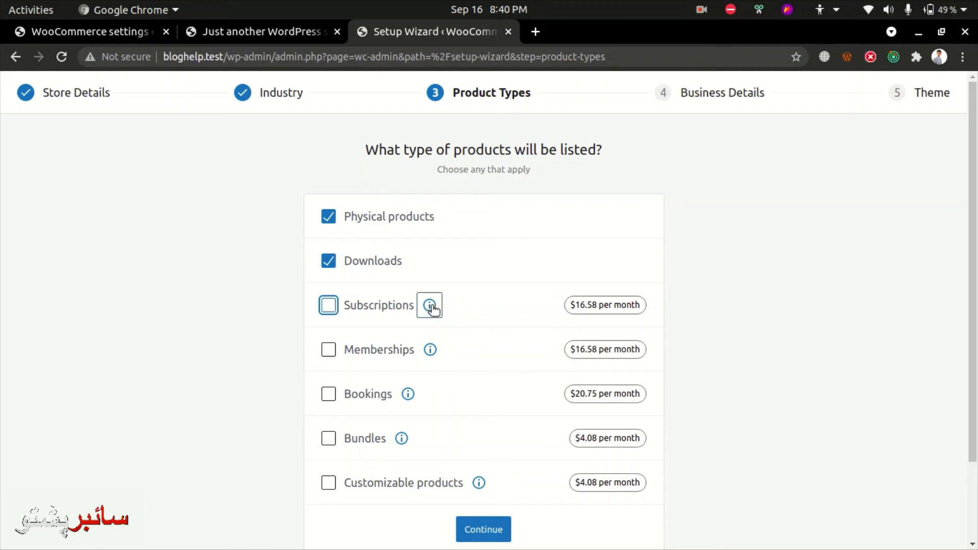
pyautogui.click(431, 306)
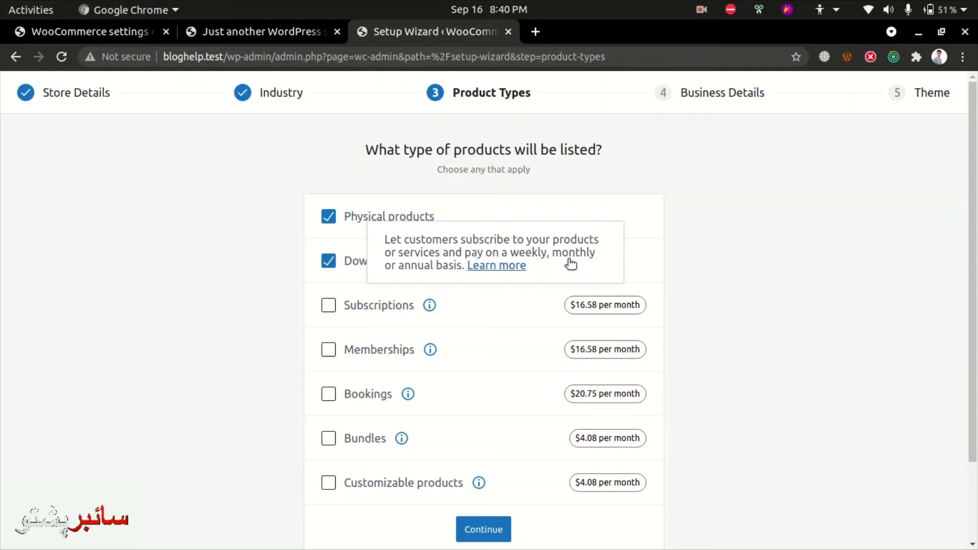
pyautogui.click(436, 348)
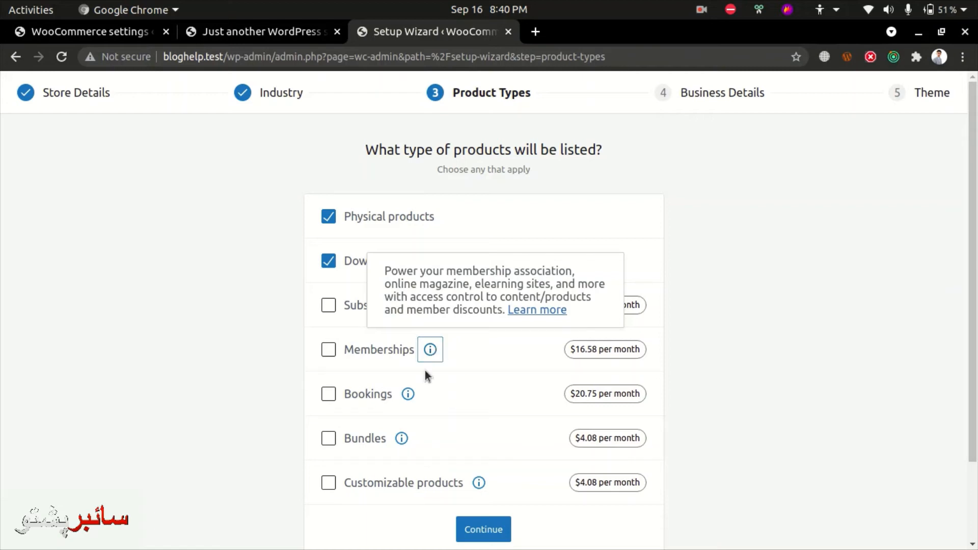
pyautogui.click(418, 391)
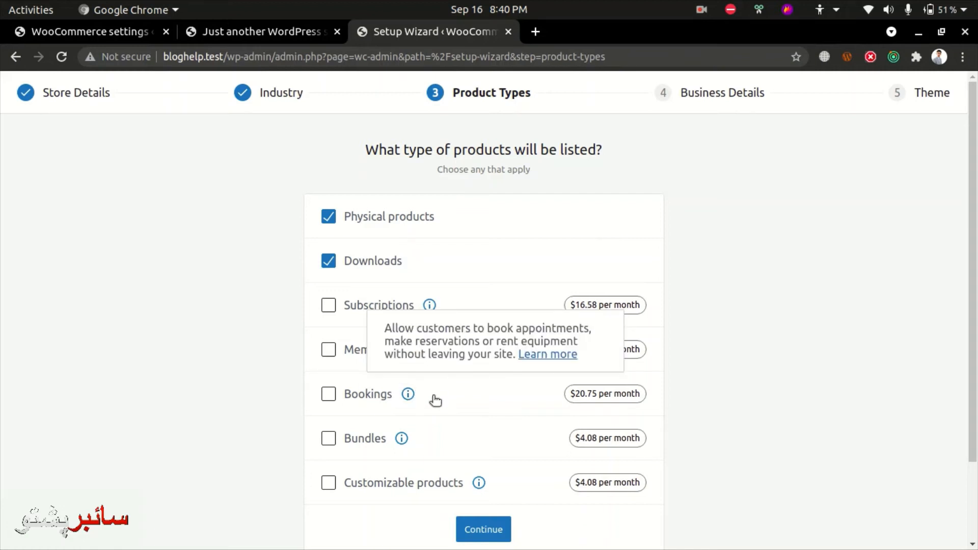
pyautogui.click(433, 399)
pyautogui.click(433, 399)
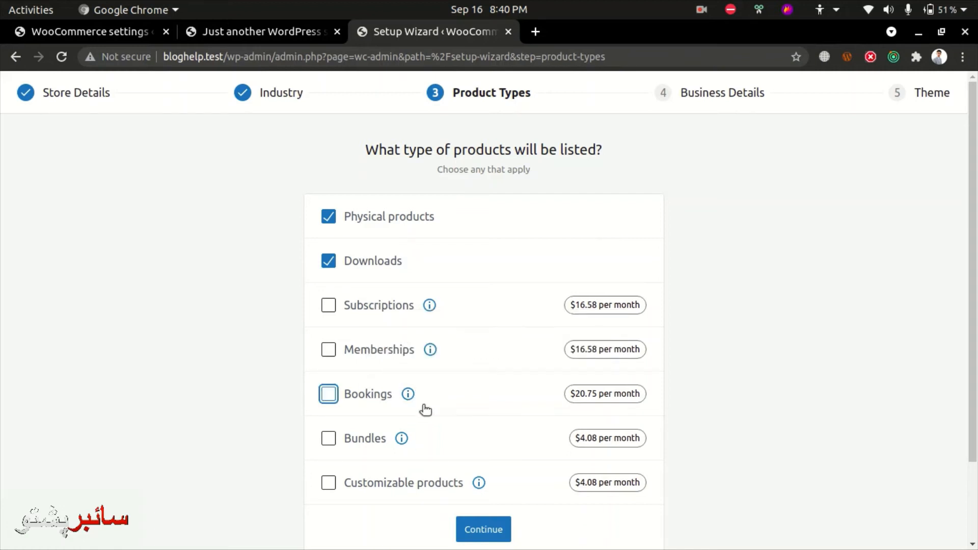
pyautogui.click(401, 438)
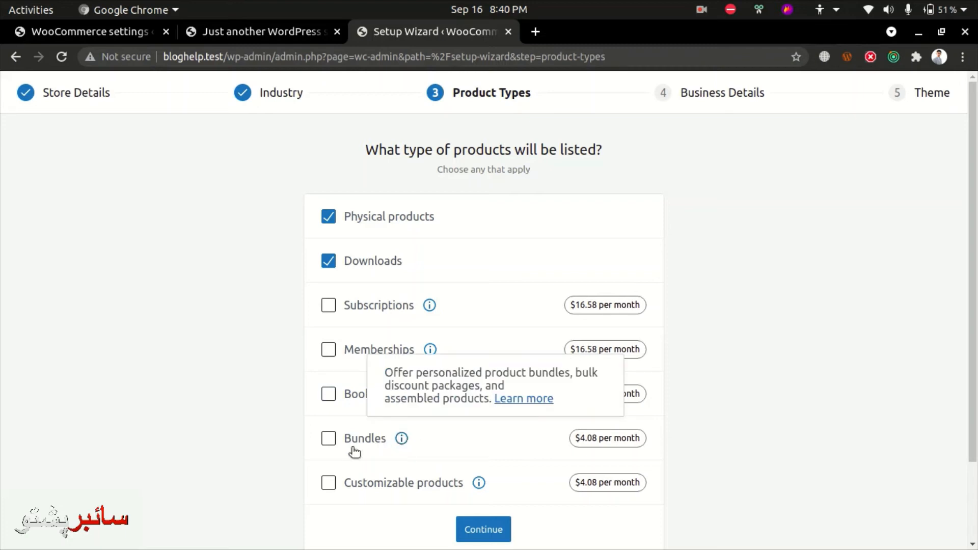
pyautogui.click(299, 443)
pyautogui.scroll(-2, 298, 447)
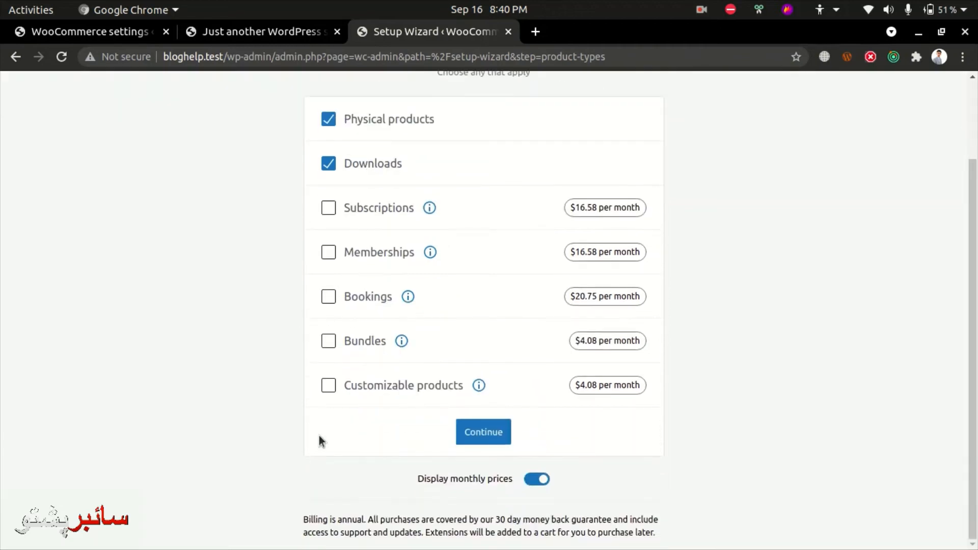
# Step: Read the Customizable products description, leave that type unselected, and submit the Physical products and Downloads selection
pyautogui.click(477, 386)
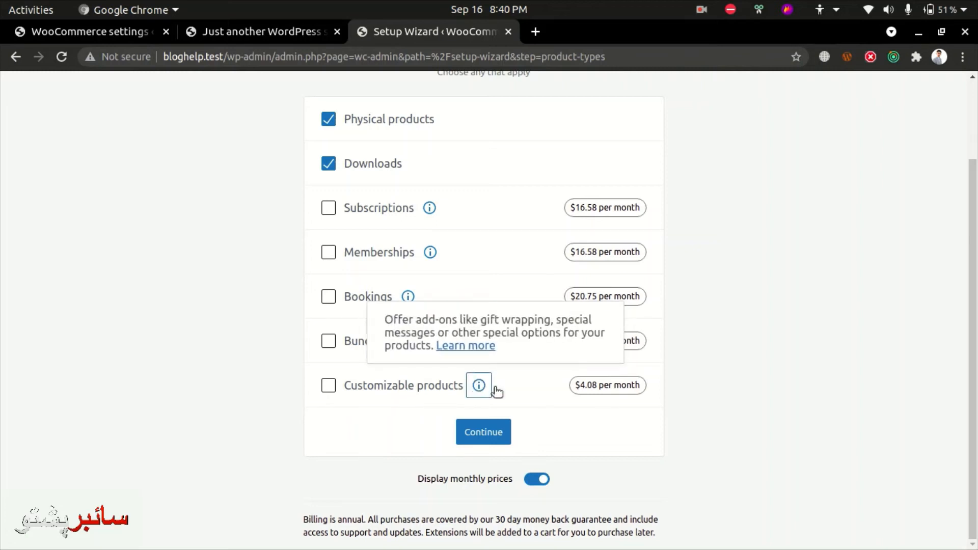
pyautogui.click(508, 395)
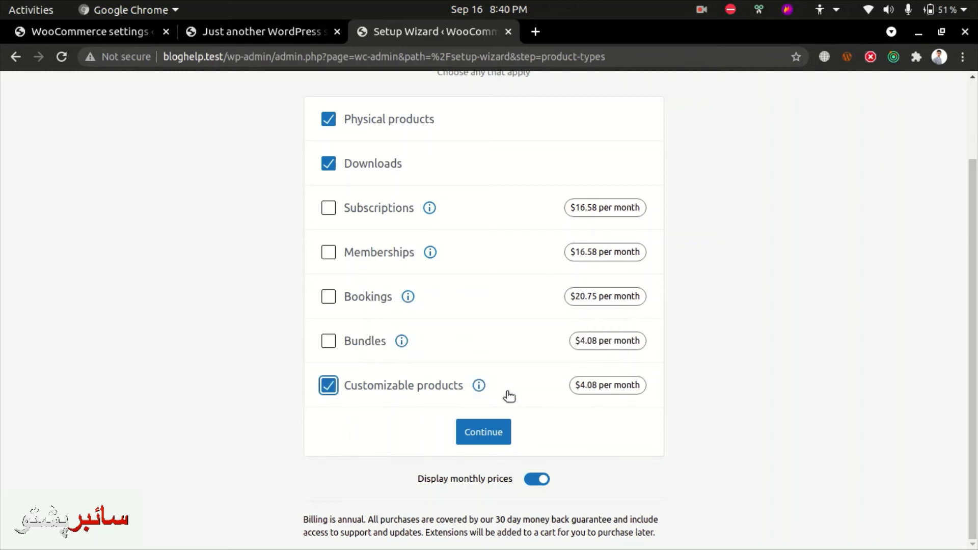
pyautogui.click(395, 382)
pyautogui.click(479, 435)
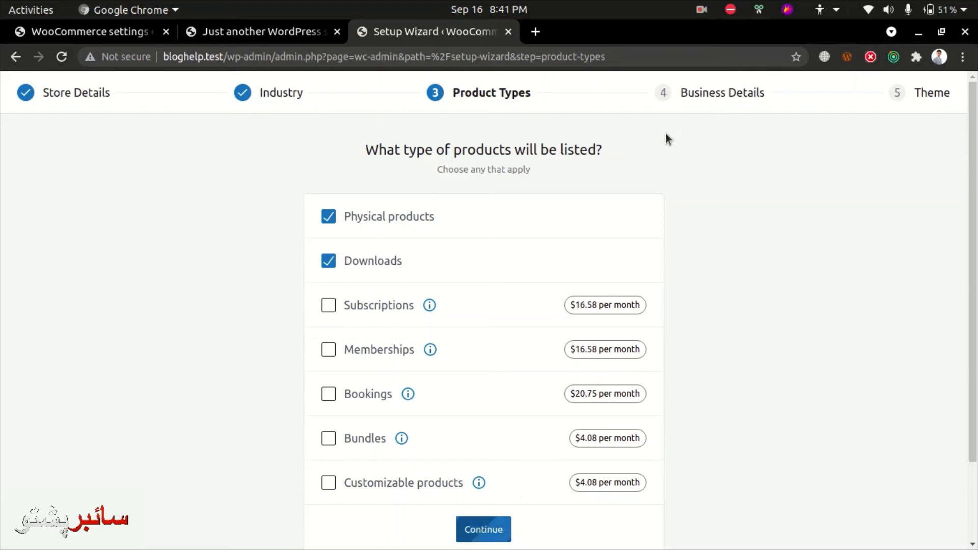
pyautogui.scroll(-3, 475, 320)
pyautogui.scroll(-1, 475, 320)
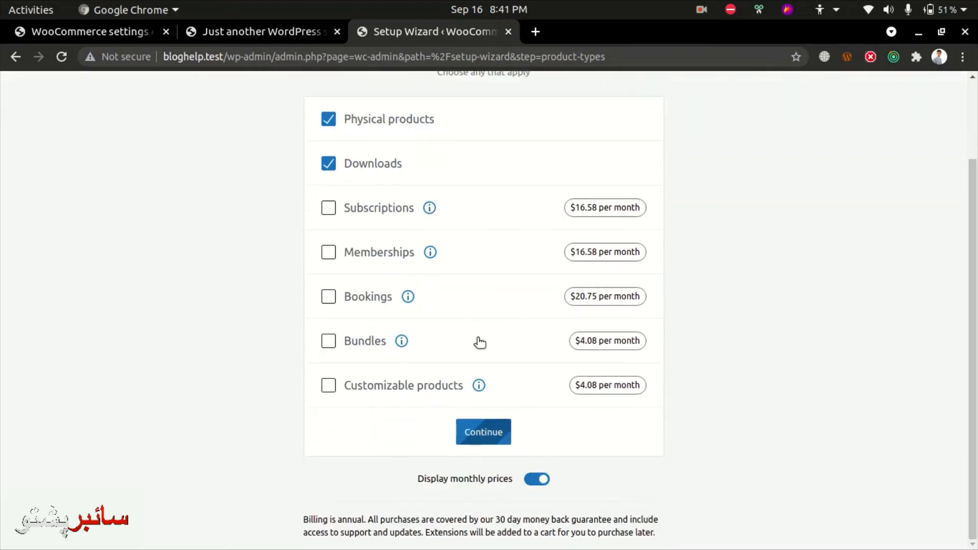
pyautogui.click(484, 427)
# Step: Submit the business details with 1,000+ products planned for display and "No" for currently selling elsewhere
pyautogui.click(444, 311)
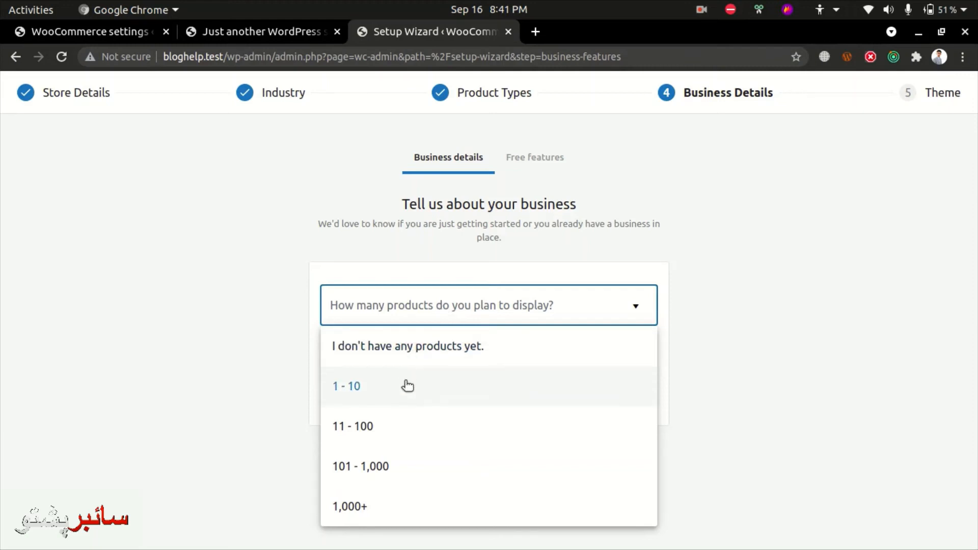
pyautogui.click(701, 9)
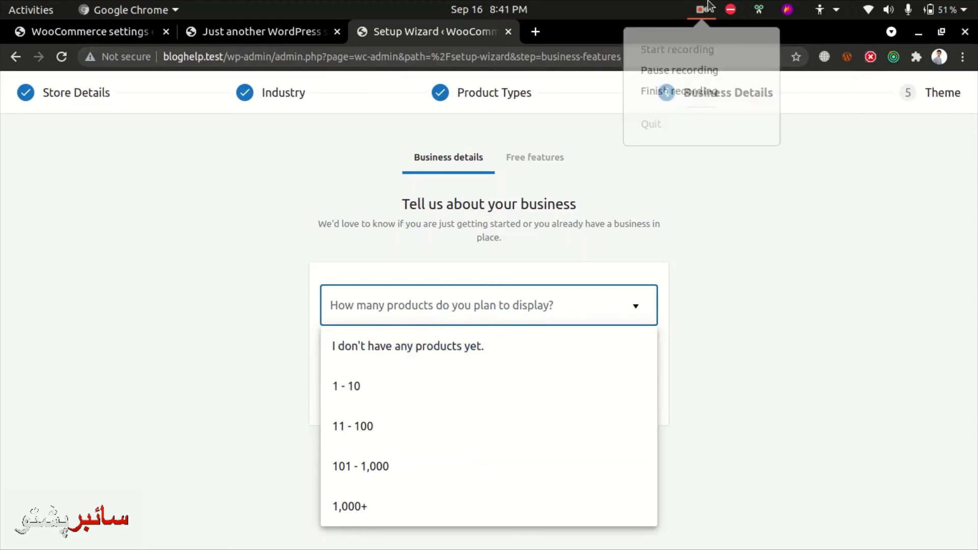
pyautogui.click(536, 286)
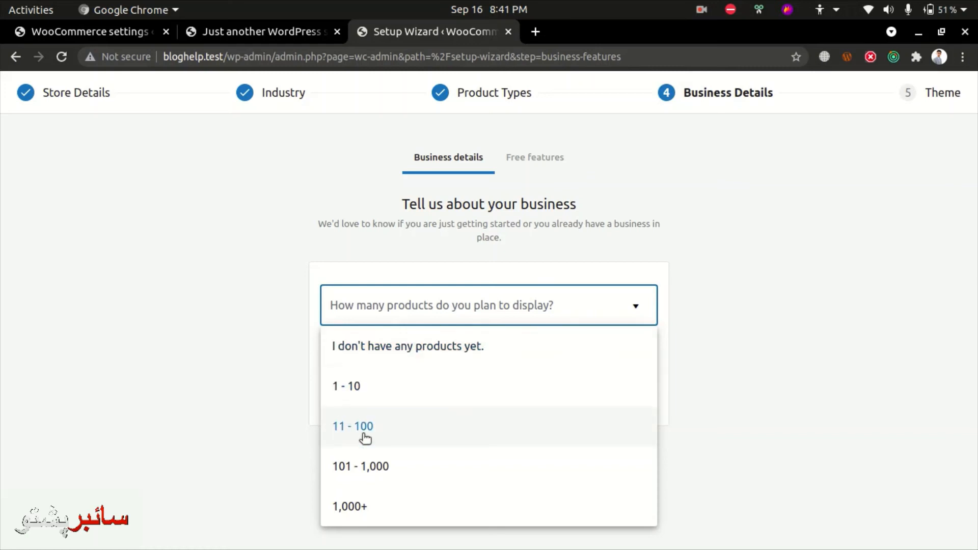
pyautogui.click(366, 517)
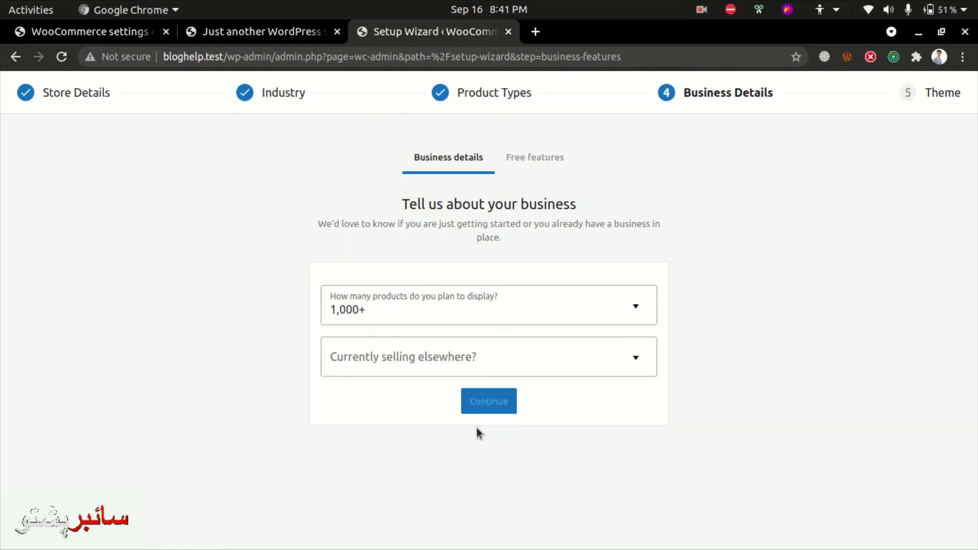
pyautogui.click(475, 368)
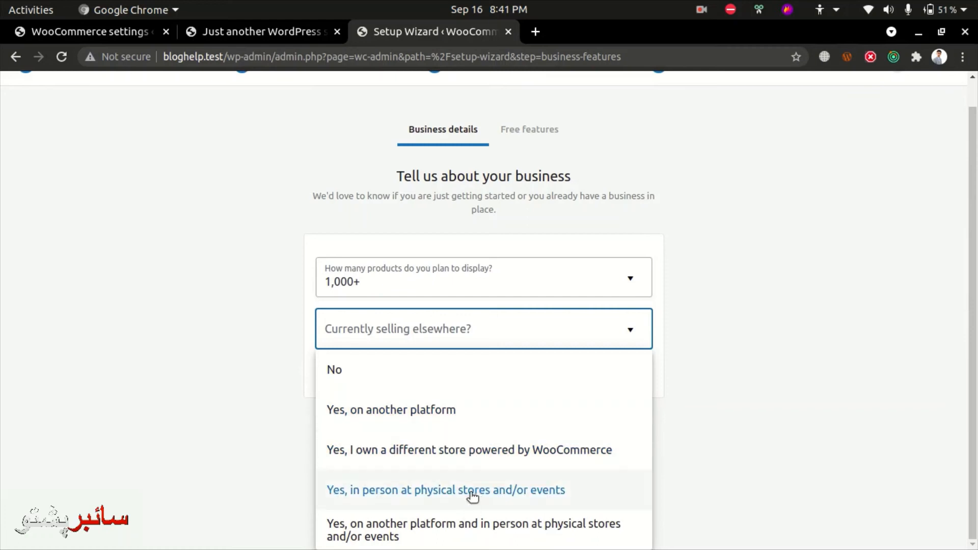
pyautogui.click(371, 373)
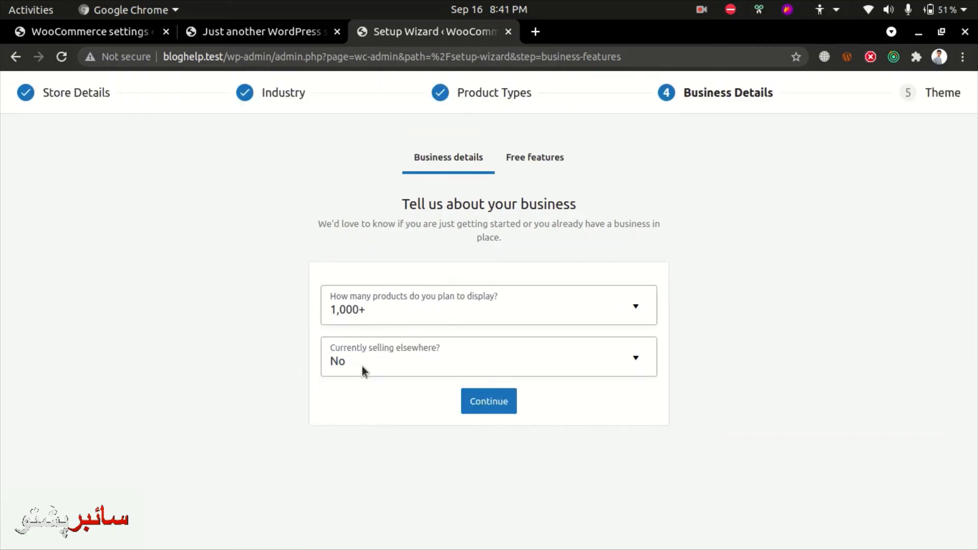
pyautogui.click(476, 403)
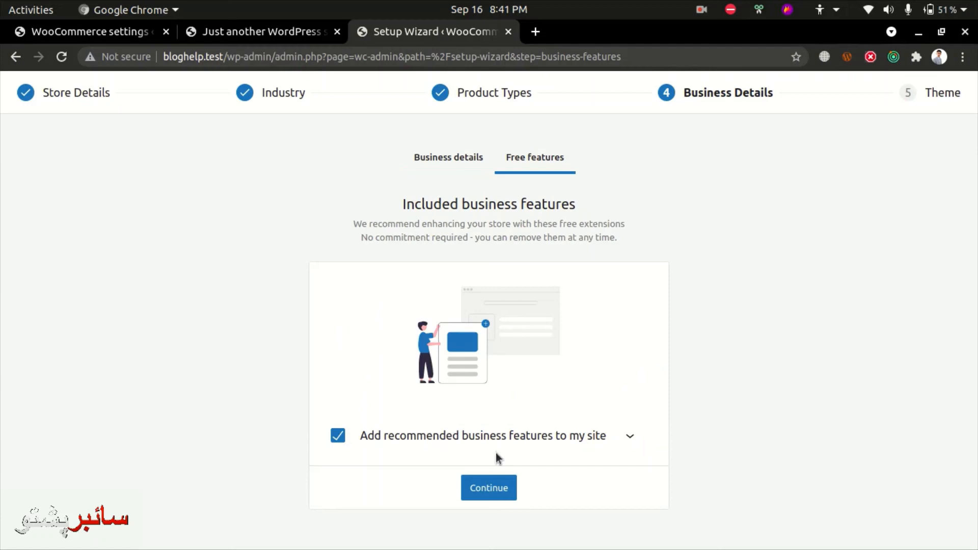
# Step: Expand the recommended business features and examine the free extensions offered under the basics and store growth groups
pyautogui.click(618, 430)
pyautogui.scroll(-6, 618, 431)
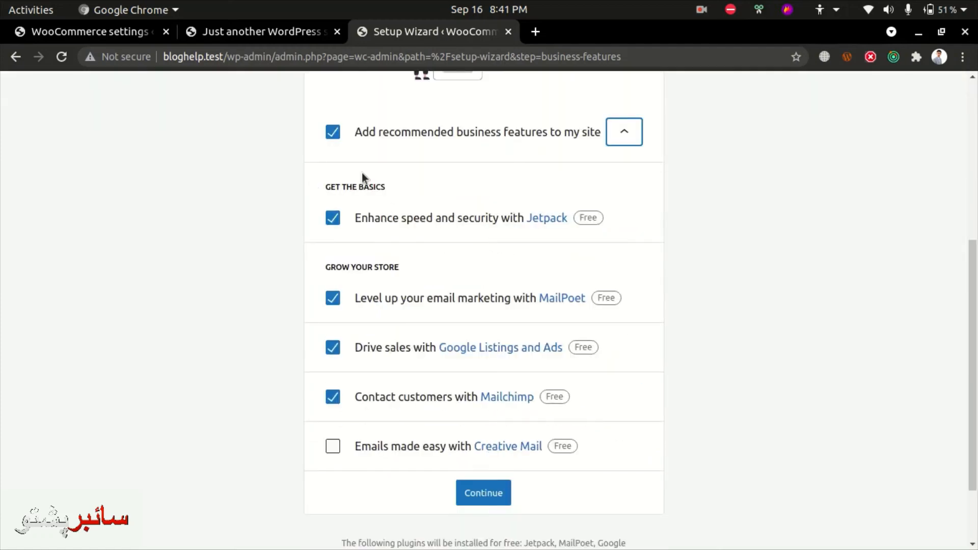
pyautogui.scroll(-3, 347, 332)
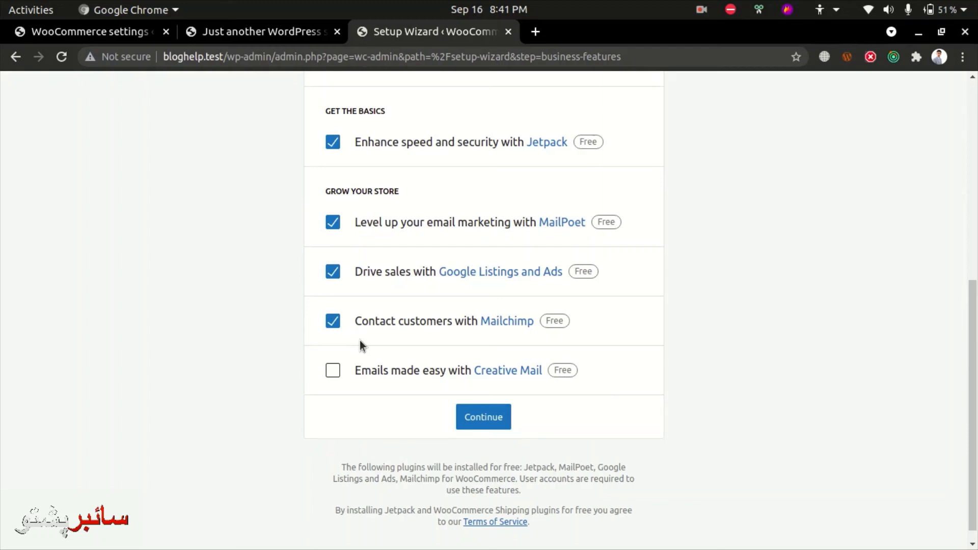
pyautogui.scroll(4, 359, 341)
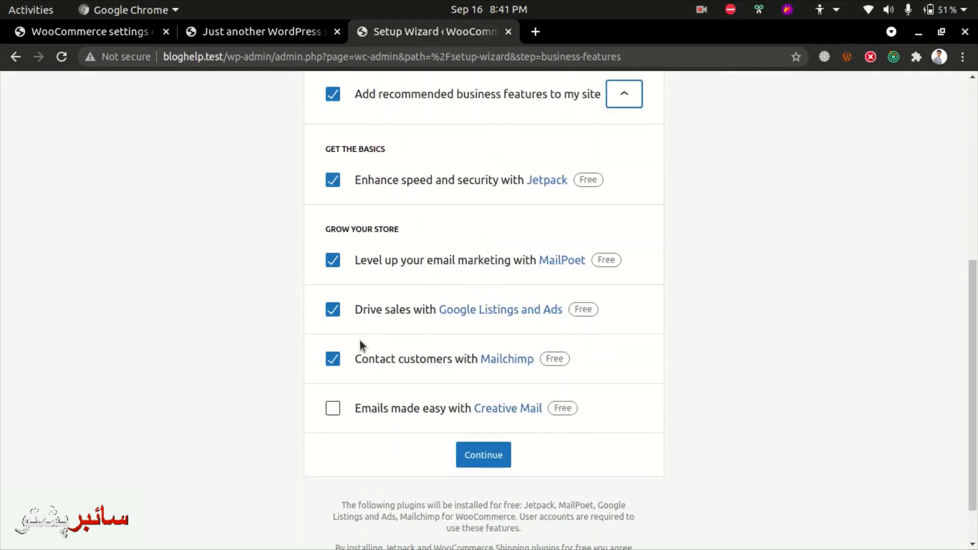
pyautogui.click(702, 6)
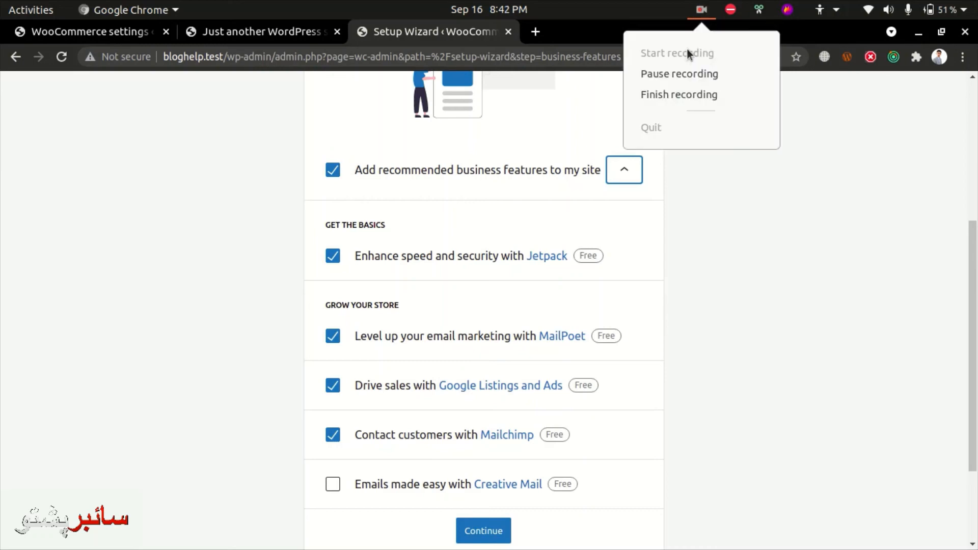
pyautogui.click(680, 75)
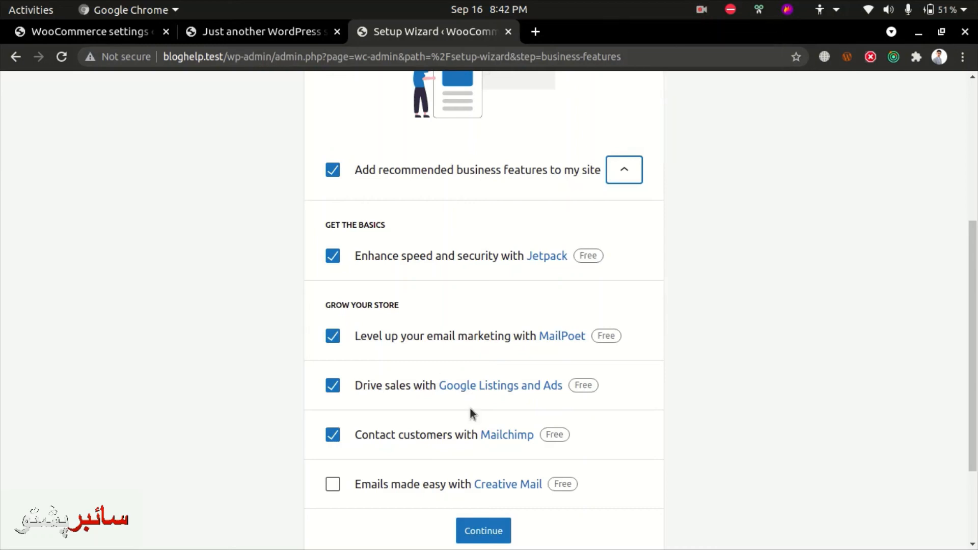
pyautogui.scroll(-5, 469, 407)
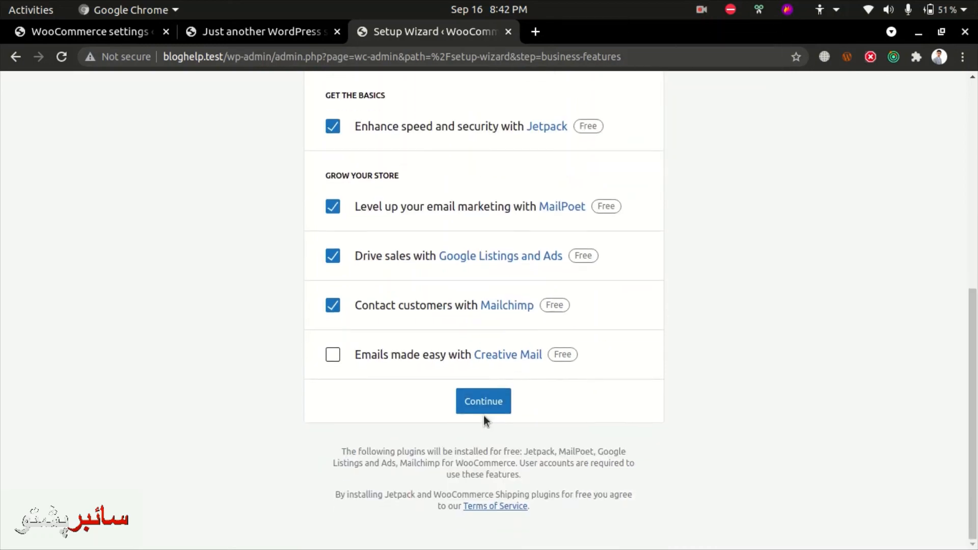
pyautogui.scroll(8, 484, 415)
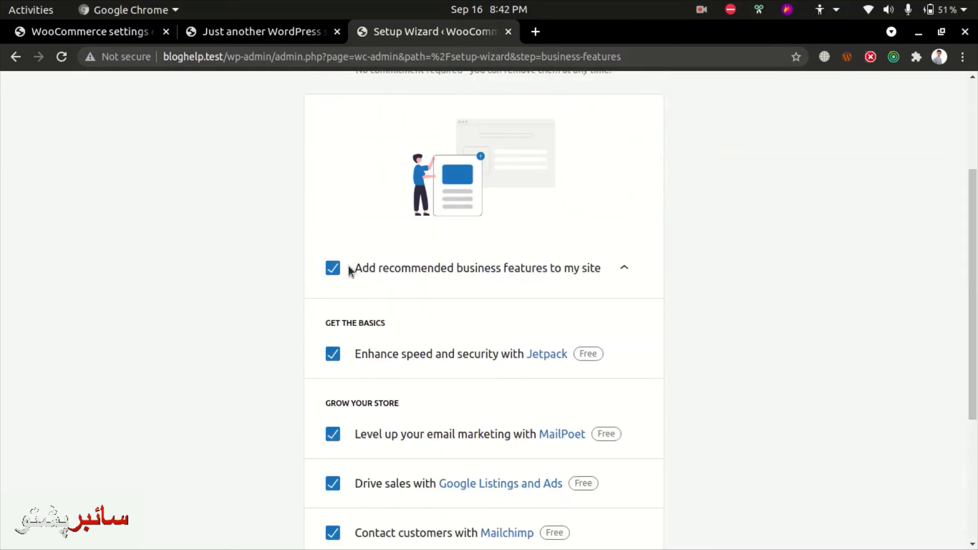
# Step: Deselect all recommended business features and continue to the theme selection
pyautogui.click(333, 267)
pyautogui.scroll(-2, 500, 473)
pyautogui.scroll(-2, 501, 473)
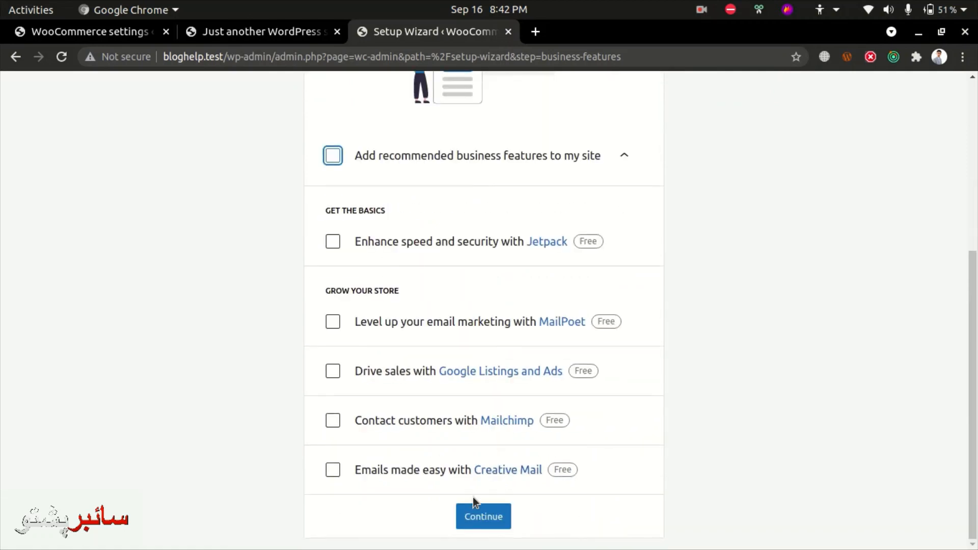
pyautogui.click(484, 515)
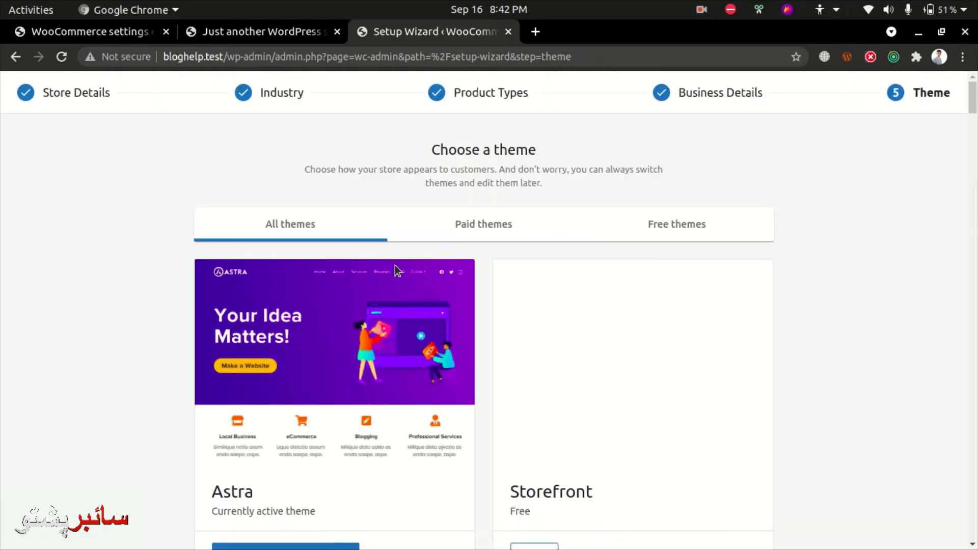
# Step: Look through the offered store themes, comparing the names and prices of the free and paid ones
pyautogui.scroll(-1, 764, 294)
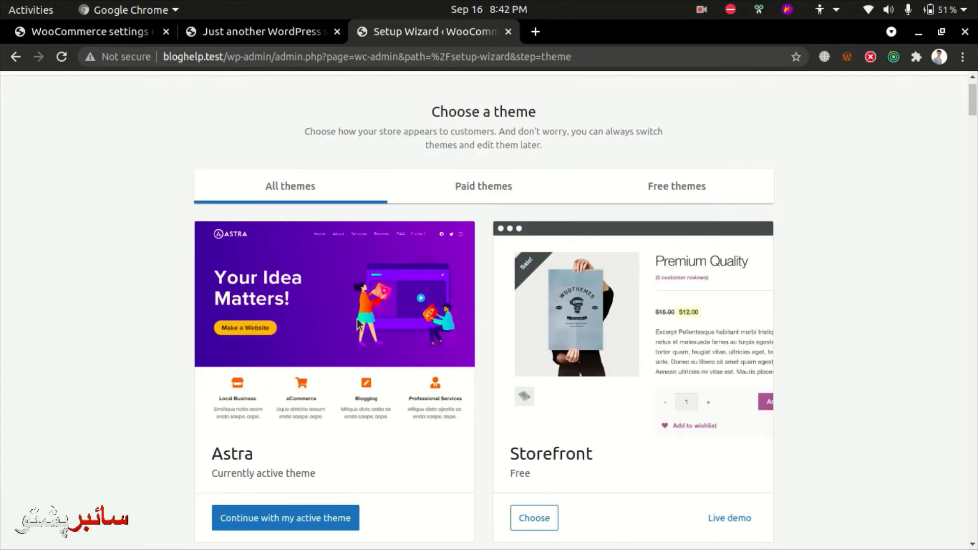
pyautogui.scroll(-2, 273, 355)
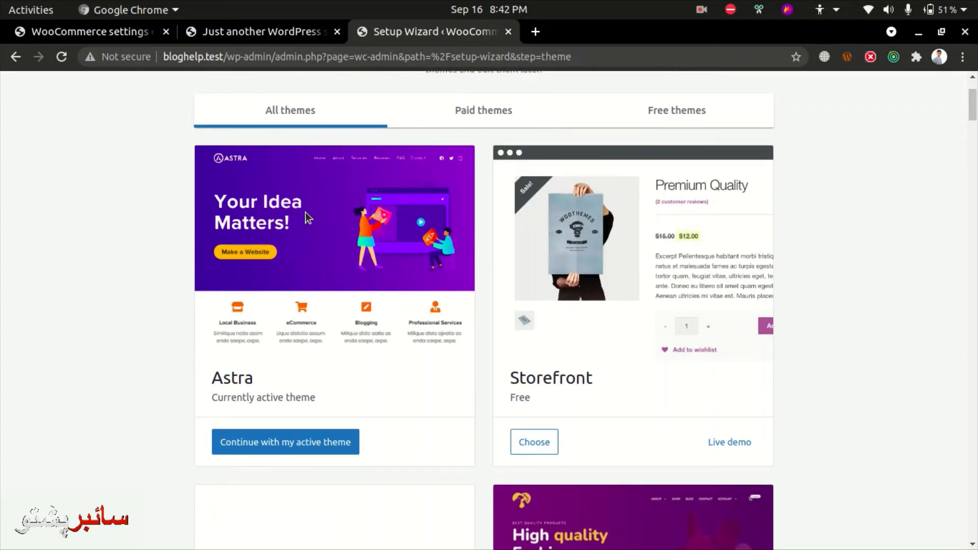
pyautogui.scroll(-1, 644, 291)
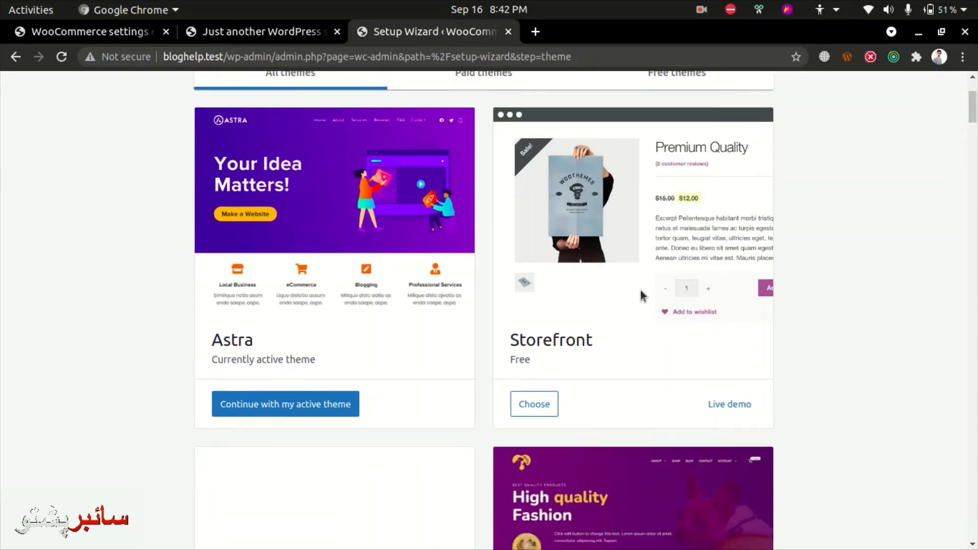
pyautogui.scroll(-2, 620, 320)
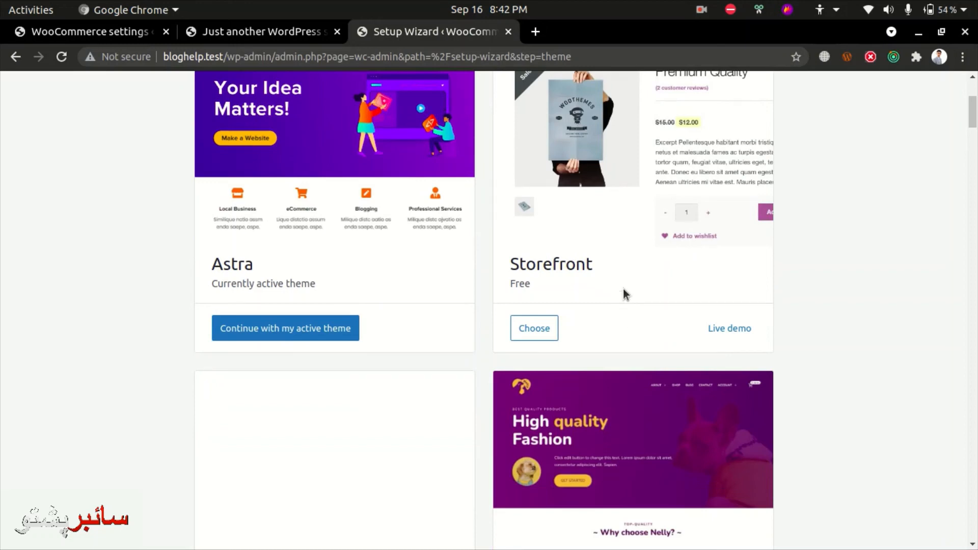
pyautogui.scroll(-7, 622, 295)
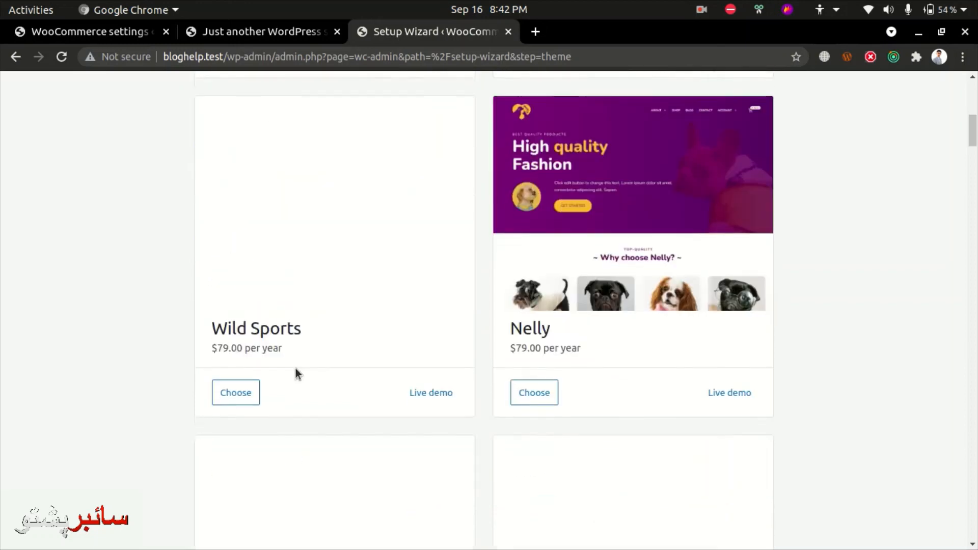
pyautogui.scroll(-2, 428, 310)
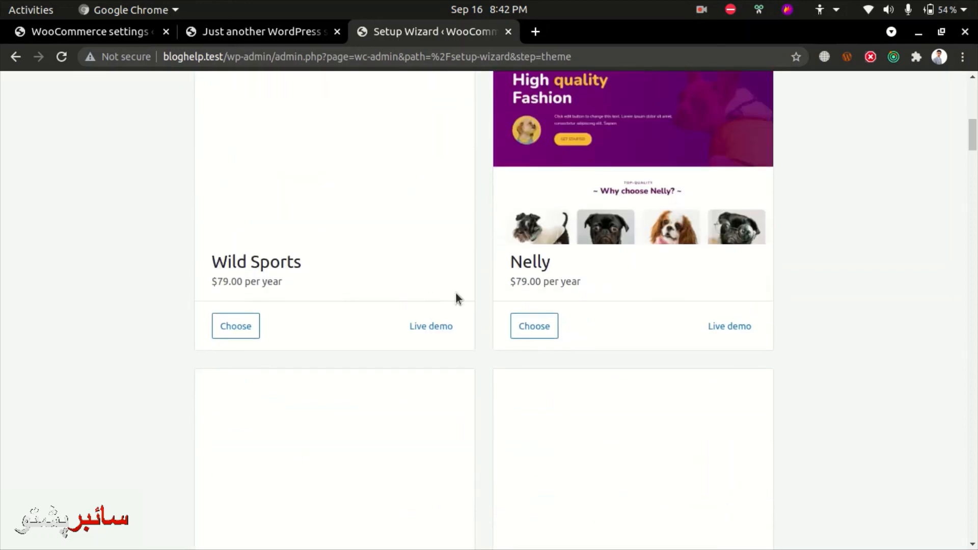
pyautogui.scroll(9, 581, 297)
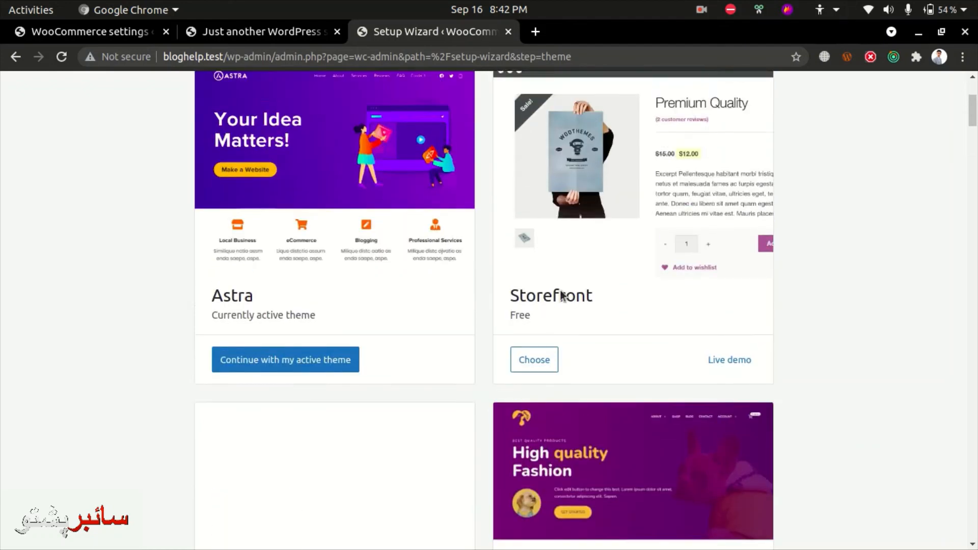
pyautogui.scroll(4, 562, 295)
# Step: Browse only the free themes, then finish the wizard with the active Astra theme and dismiss the welcome tour
pyautogui.click(692, 187)
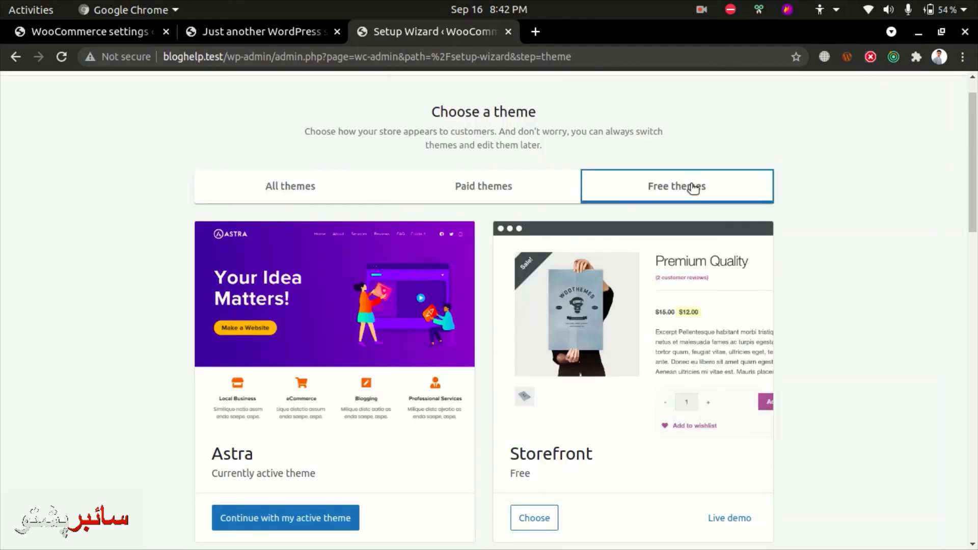
pyautogui.scroll(-11, 639, 240)
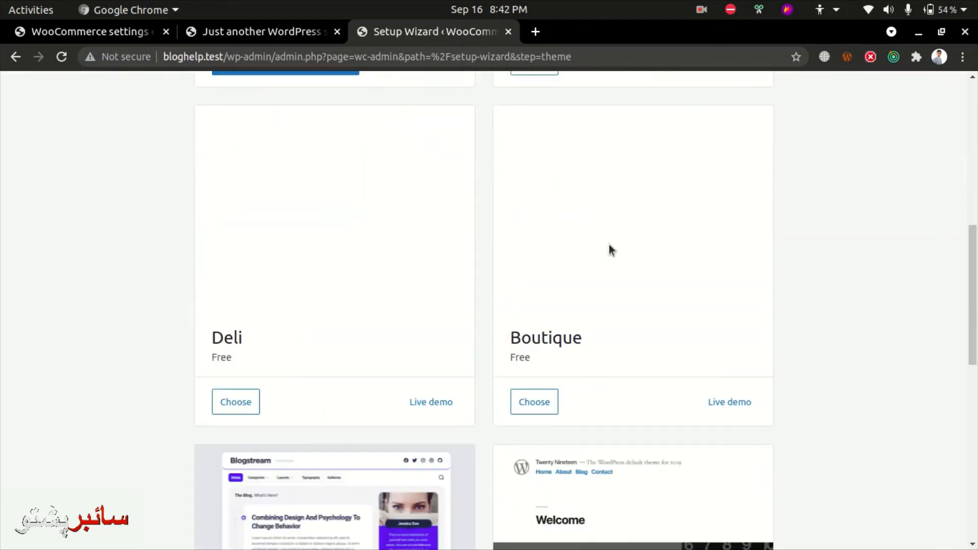
pyautogui.scroll(-13, 610, 249)
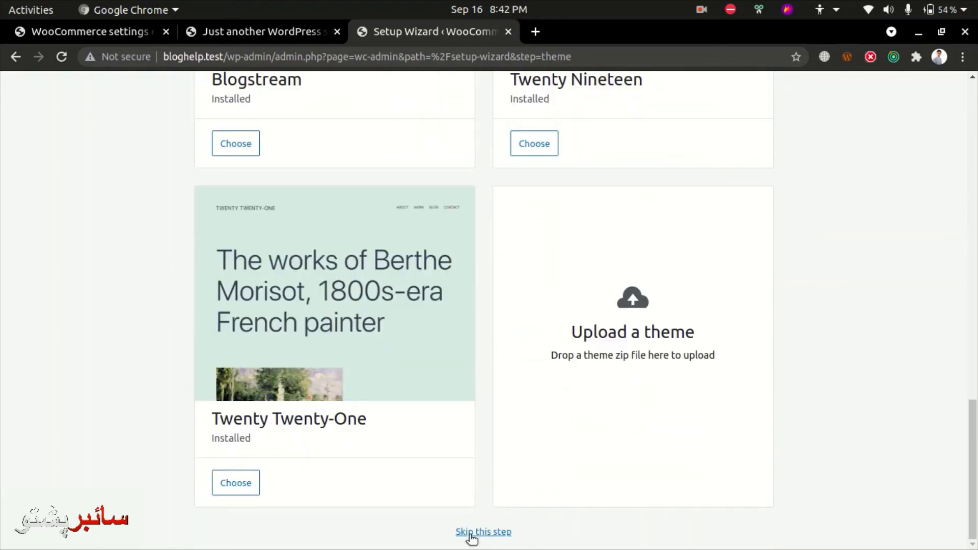
pyautogui.scroll(5, 409, 292)
pyautogui.scroll(17, 410, 292)
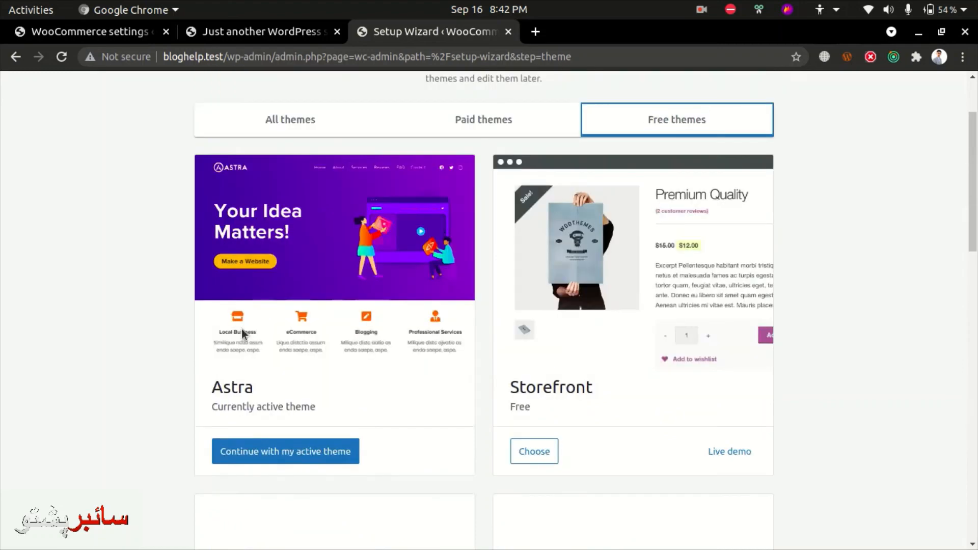
pyautogui.click(259, 462)
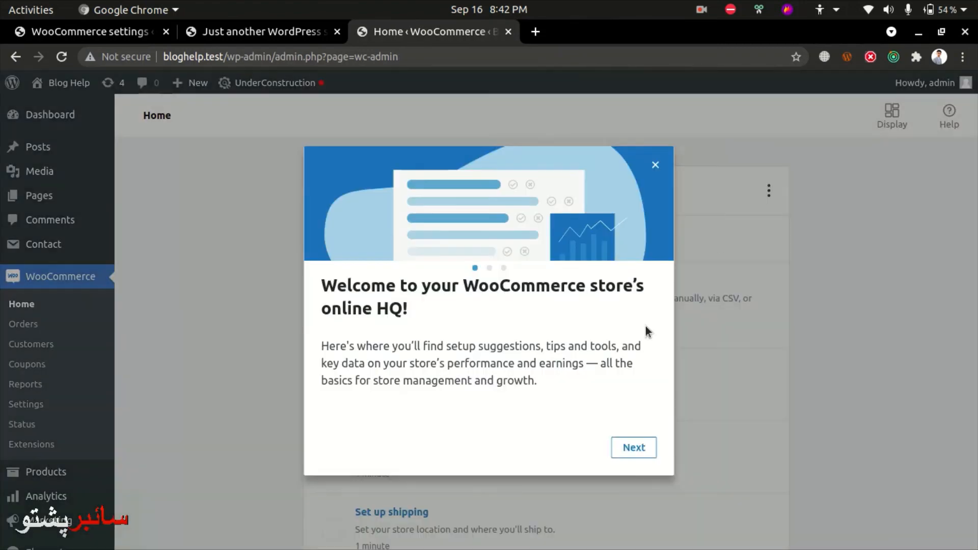
pyautogui.click(655, 165)
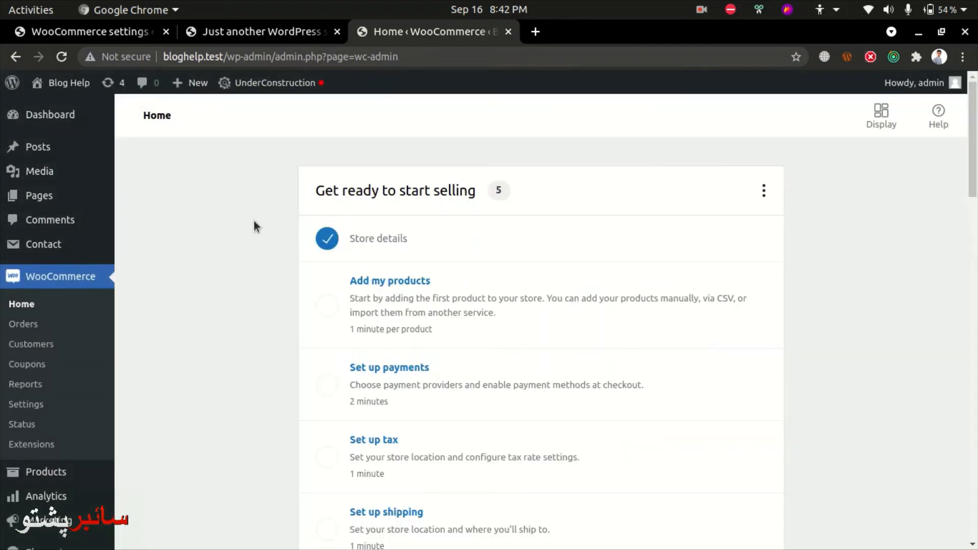
# Step: Open the WooCommerce home page on estore.test and compare it with the "Get ready to start selling" tasks on bloghelp.test
pyautogui.click(125, 31)
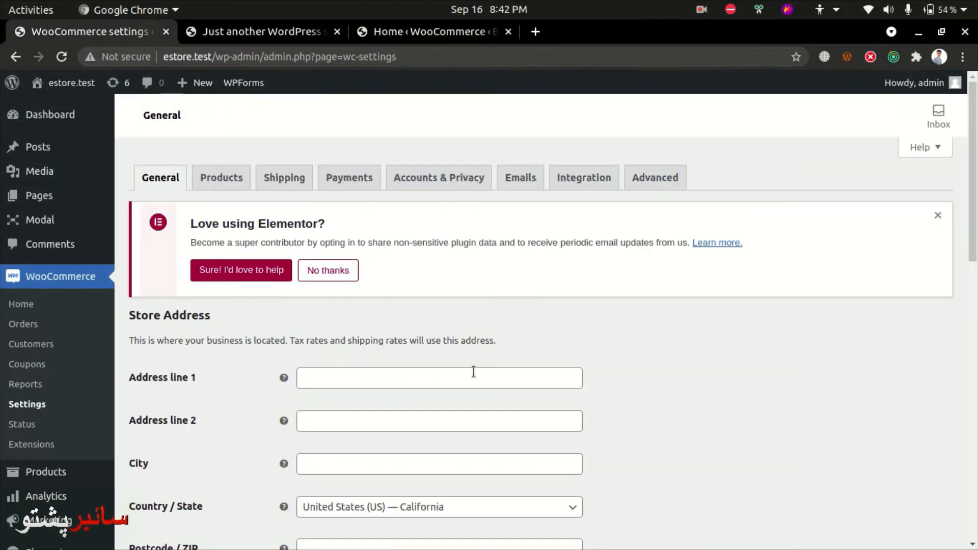
pyautogui.click(41, 302)
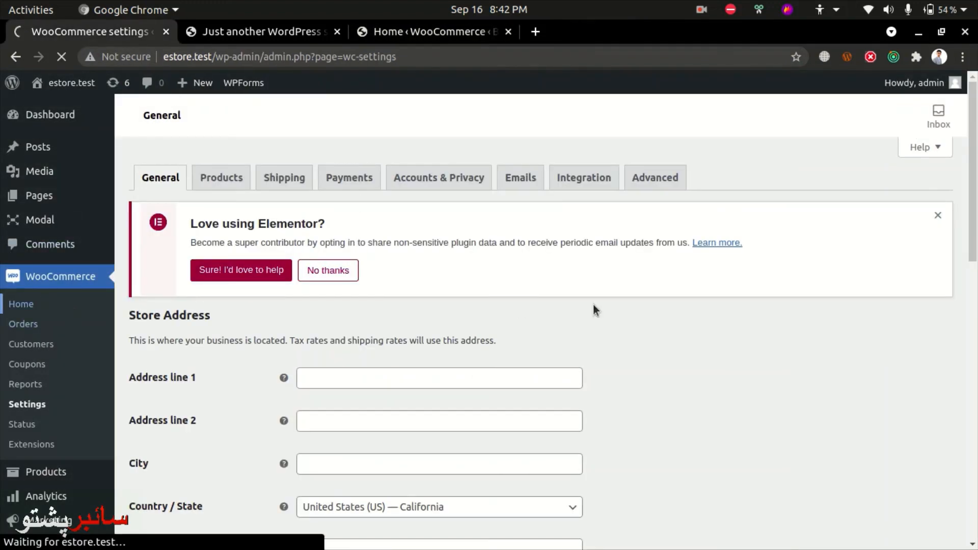
pyautogui.click(447, 24)
pyautogui.scroll(-2, 807, 457)
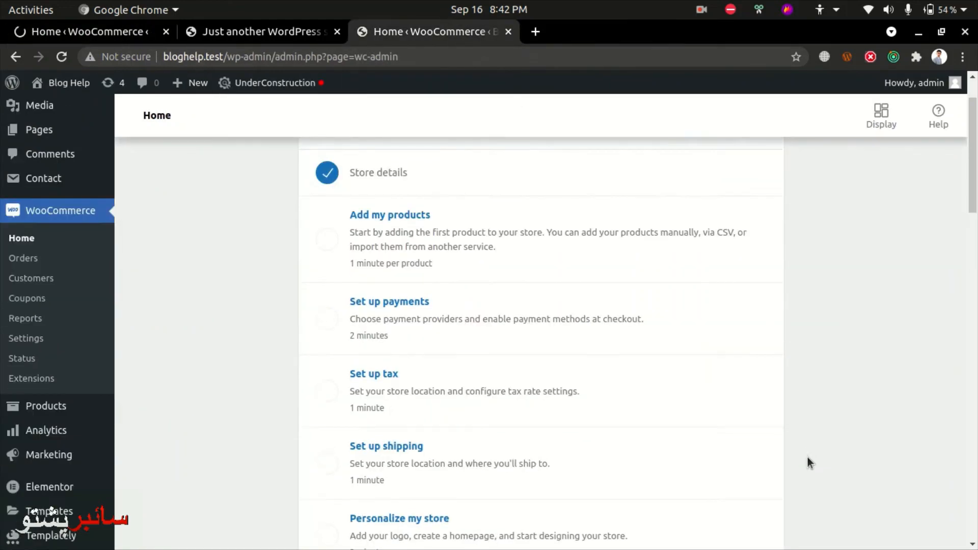
pyautogui.scroll(-2, 807, 461)
pyautogui.scroll(3, 500, 478)
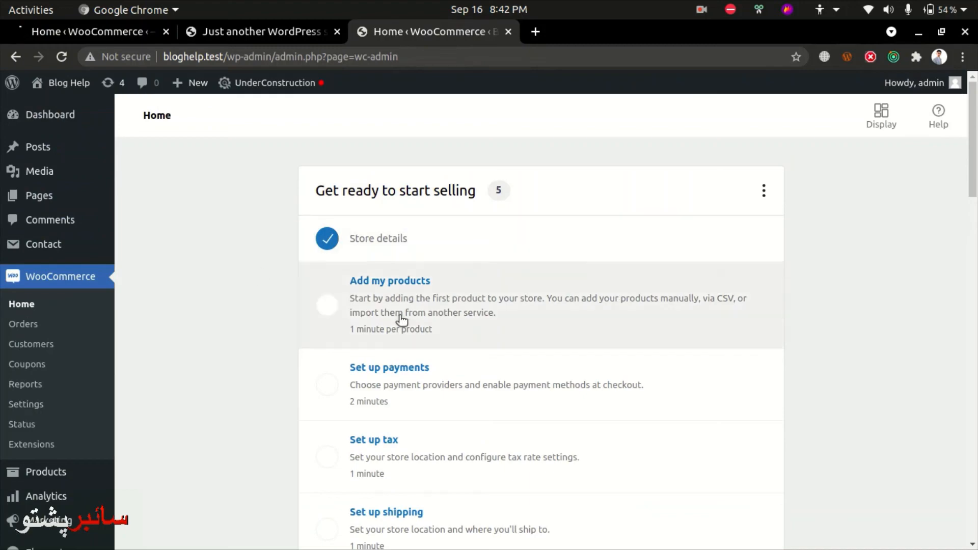
pyautogui.hotkey('ctrl', 'Tab')
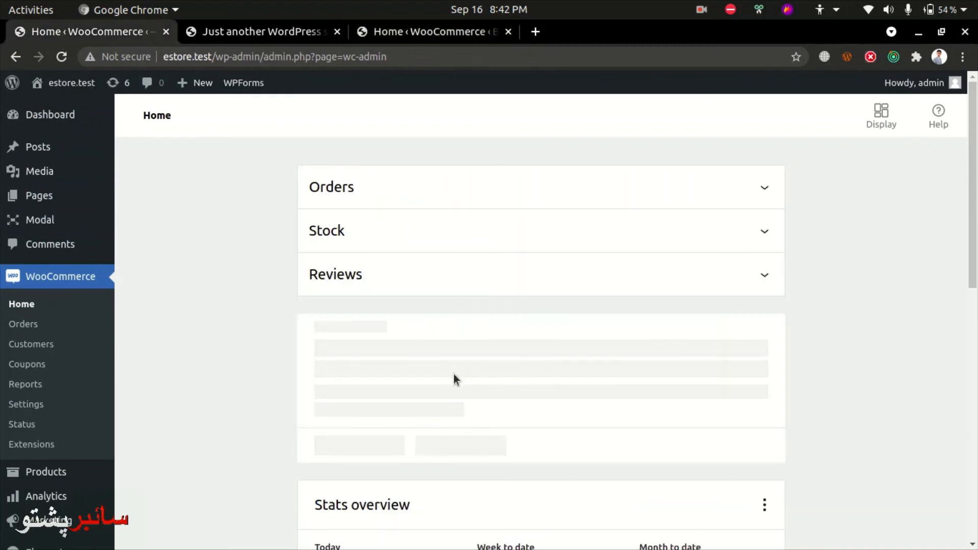
pyautogui.click(698, 8)
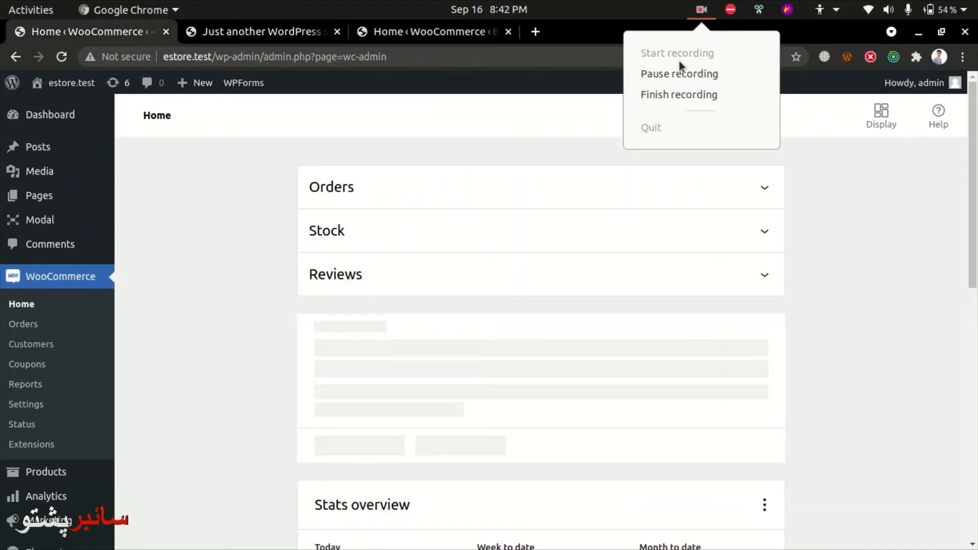